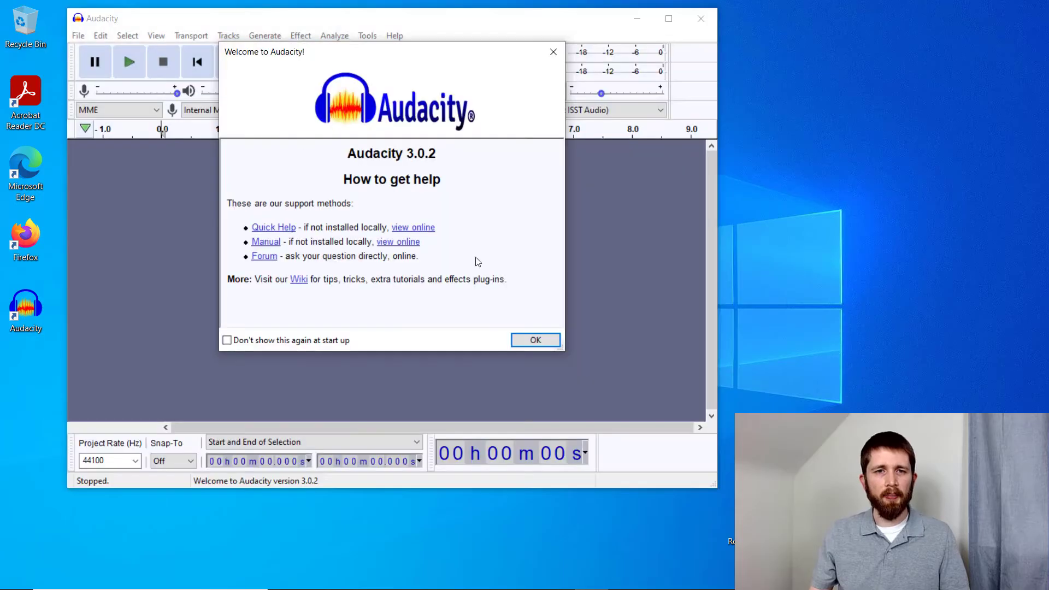
- Dismiss the Welcome dialog and import the Twinkle Twinkle Little Star MP3 as a stereo track
{"action": "left_click", "coordinate": [536, 337]}
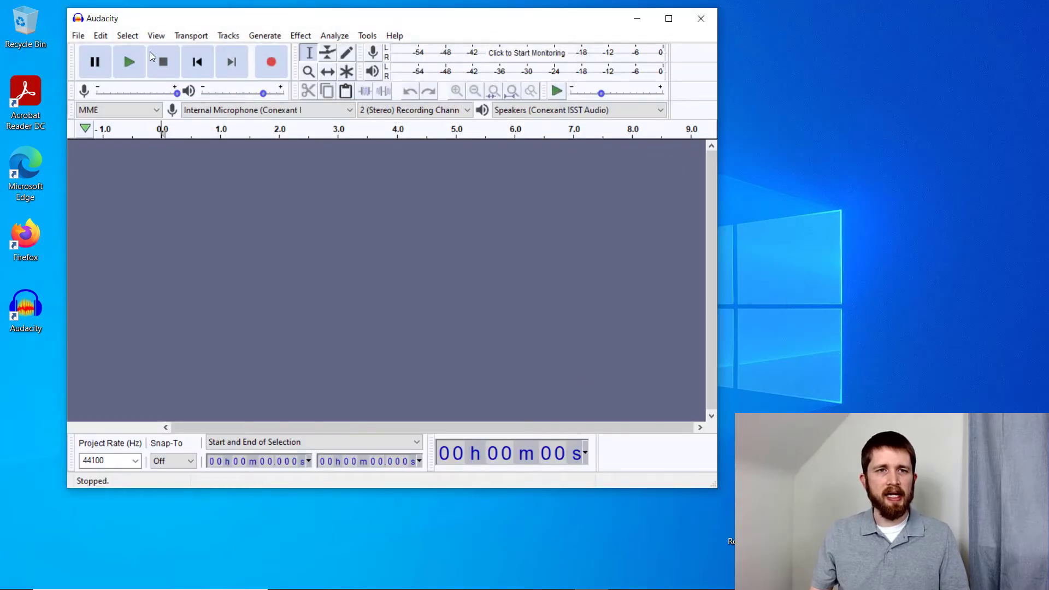
{"action": "left_click", "coordinate": [78, 36]}
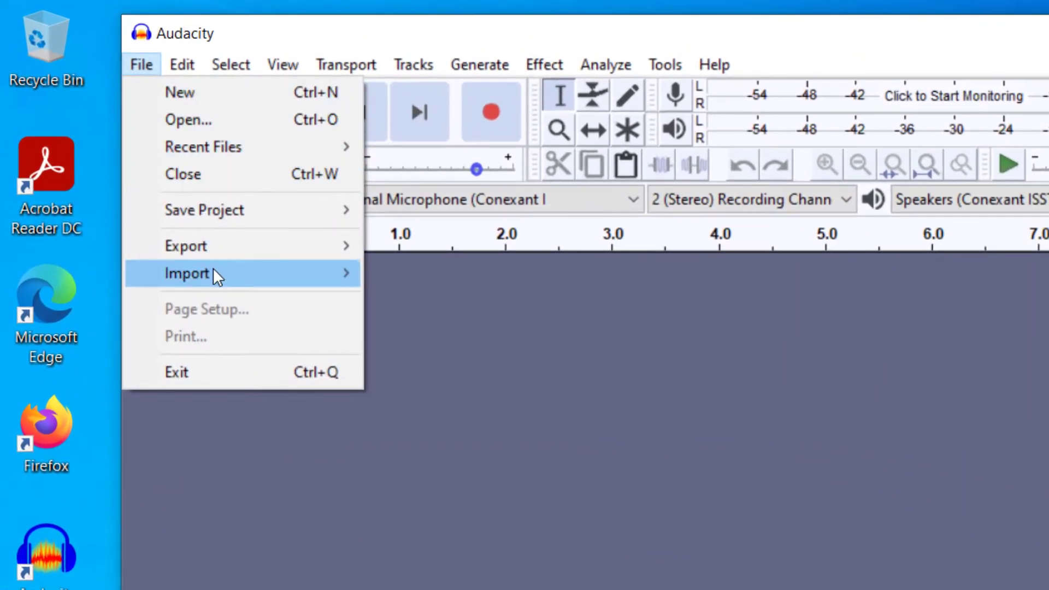
{"action": "mouse_move", "coordinate": [213, 269]}
{"action": "left_click", "coordinate": [421, 272]}
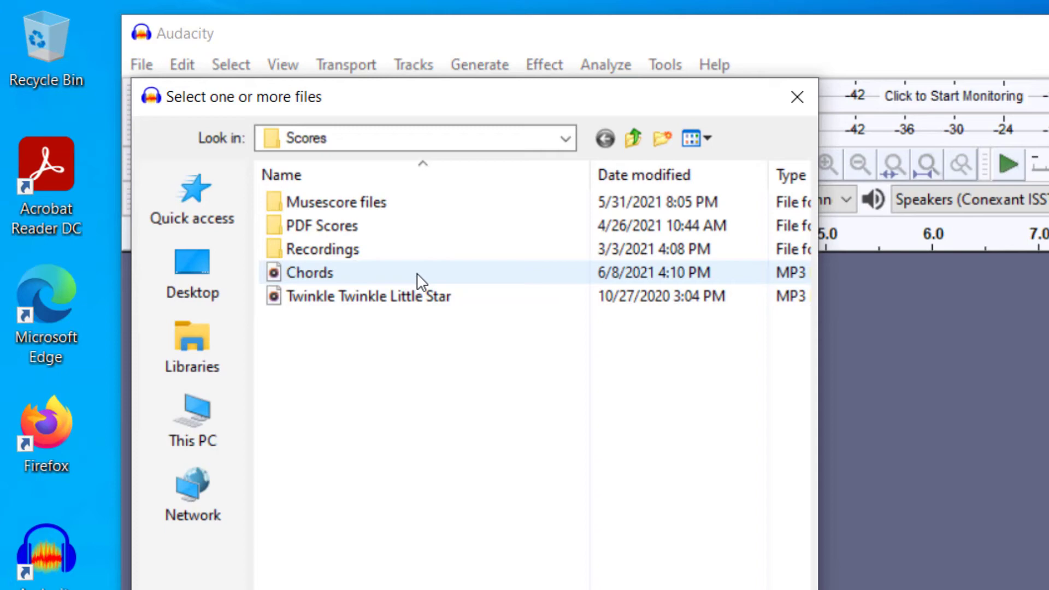
{"action": "left_click", "coordinate": [389, 289]}
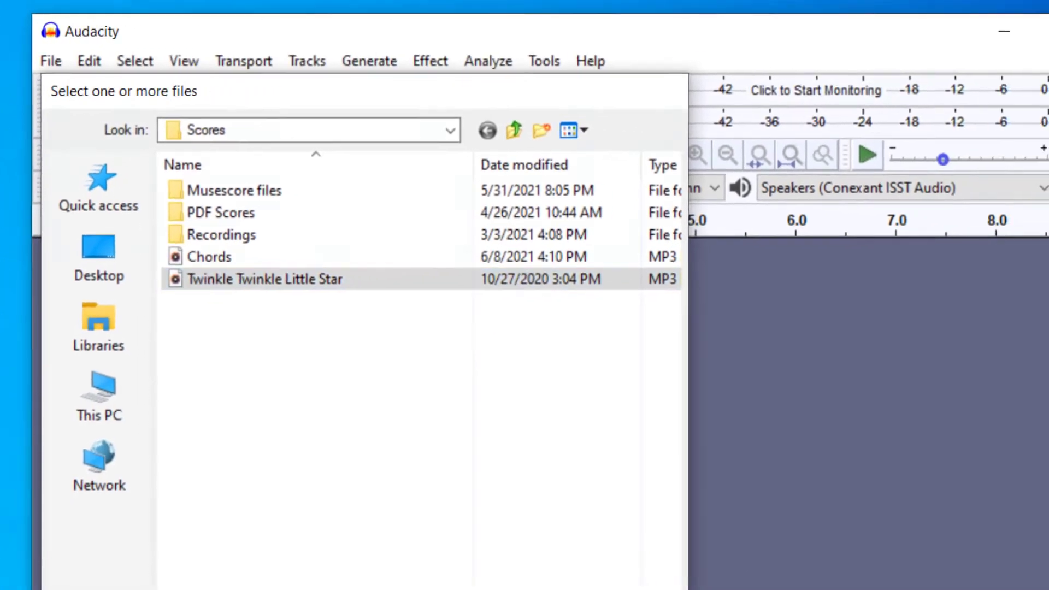
{"action": "key", "text": "Return"}
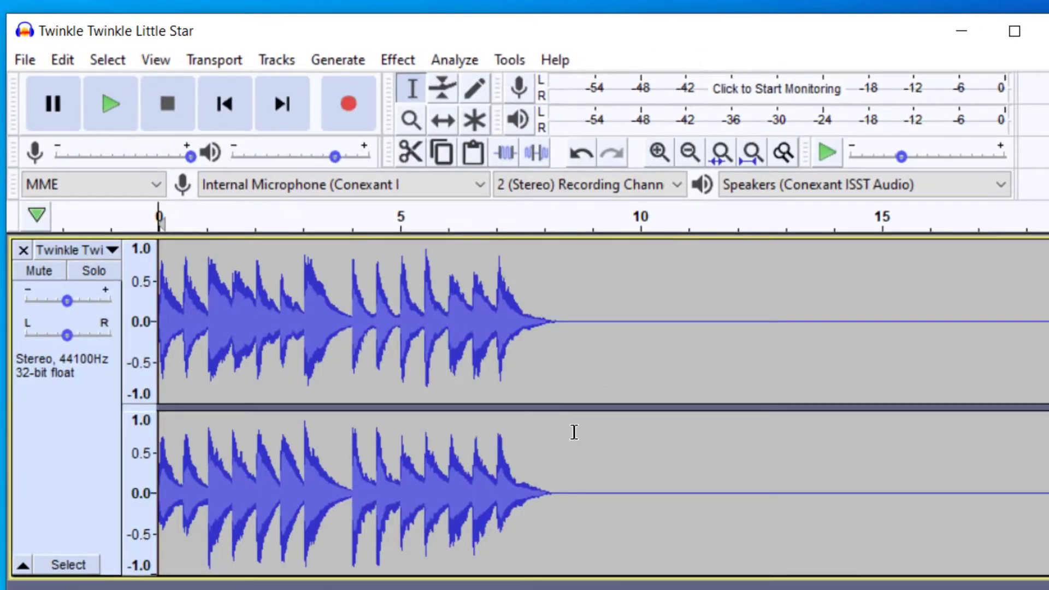
- Play and stop the Twinkle melody, then select the entire track
{"action": "left_click", "coordinate": [116, 107]}
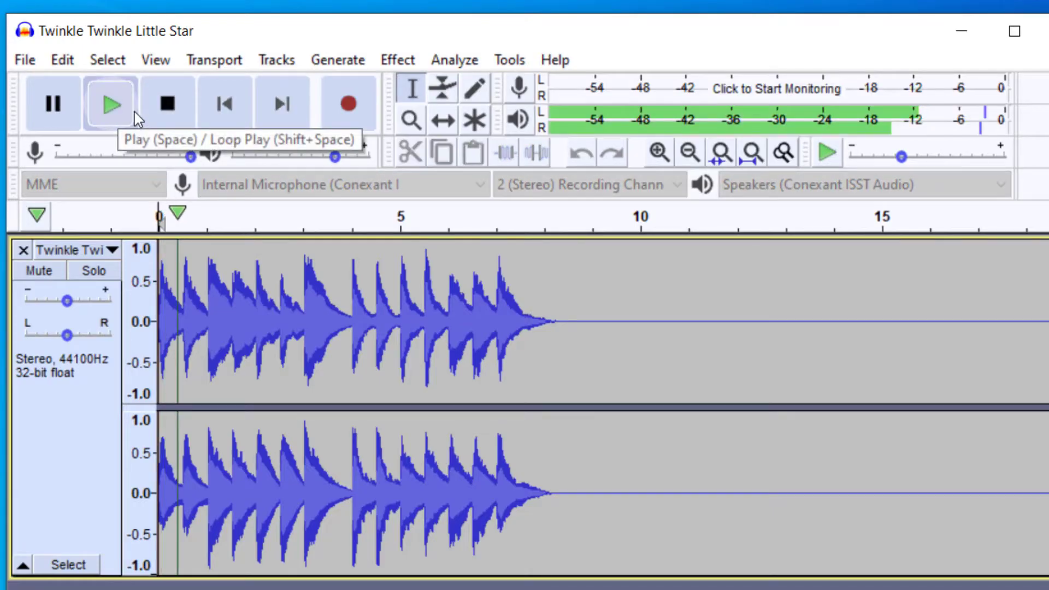
{"action": "left_click", "coordinate": [168, 107]}
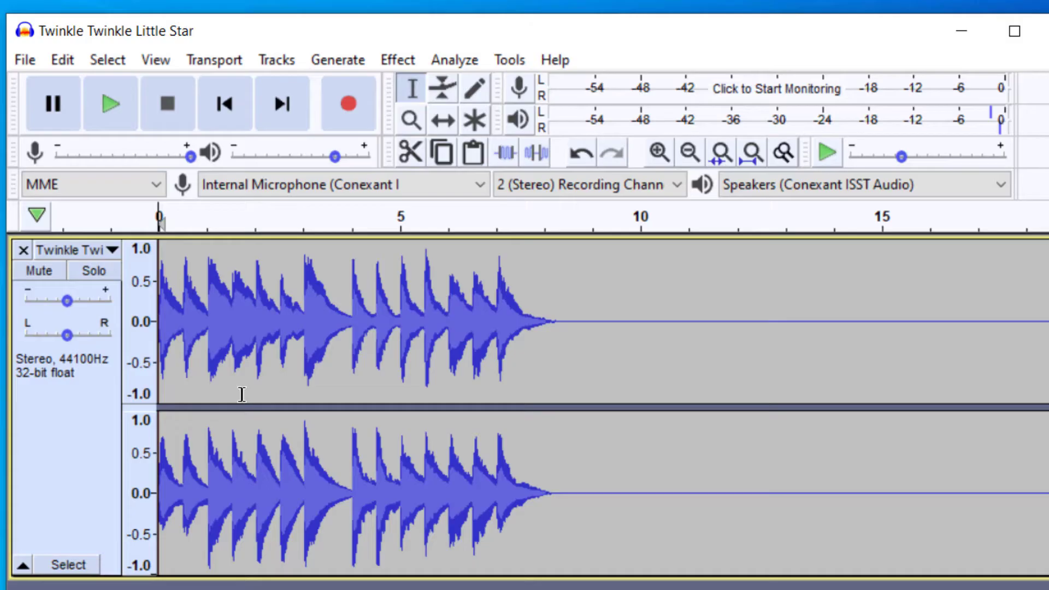
{"action": "left_click", "coordinate": [85, 458]}
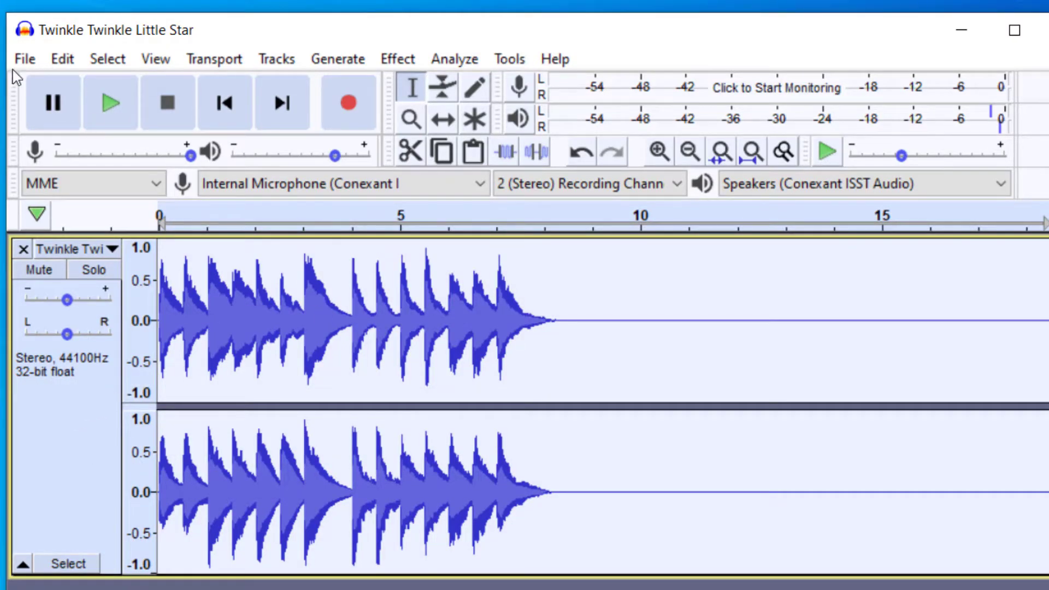
{"action": "left_click", "coordinate": [108, 59]}
{"action": "left_click", "coordinate": [281, 29]}
- Set the Change Tempo slider to -50 percent, stretching 18.56 s to 37.12 s
{"action": "left_click", "coordinate": [398, 59]}
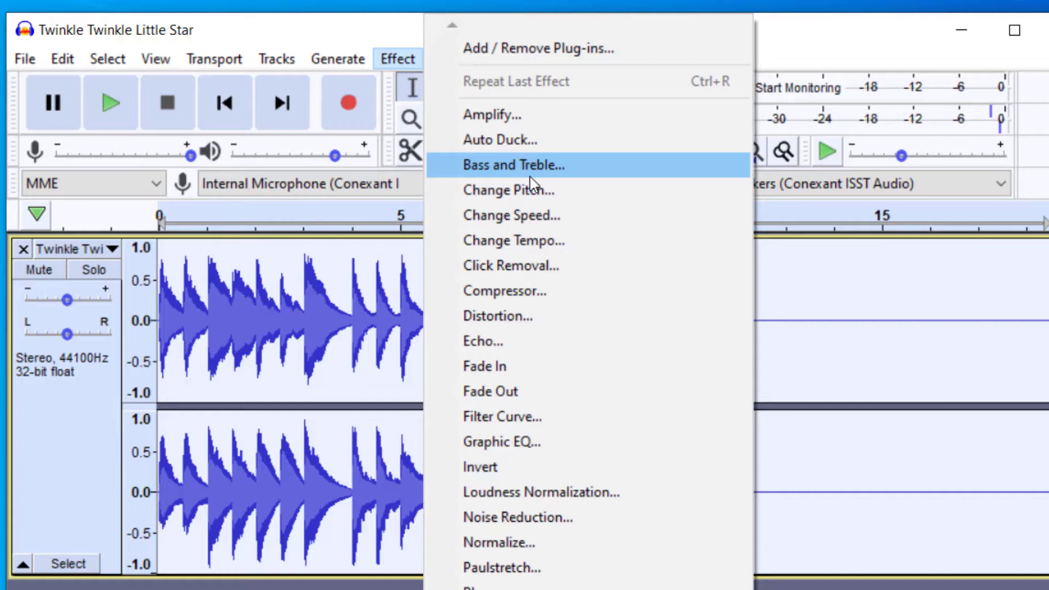
{"action": "left_click", "coordinate": [556, 247]}
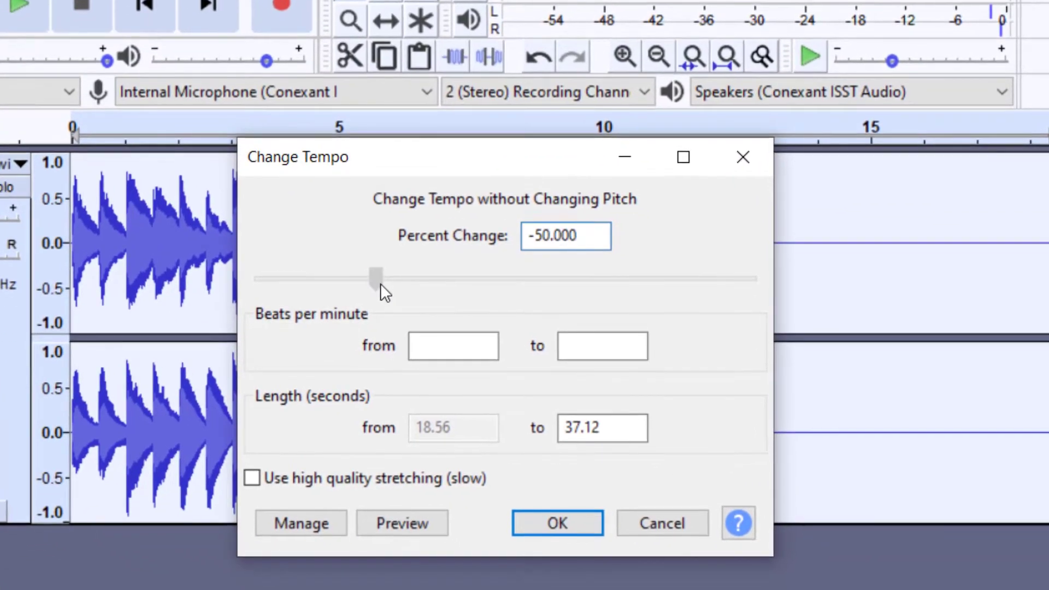
{"action": "left_click_drag", "start_coordinate": [412, 322], "coordinate": [496, 320]}
{"action": "left_click_drag", "start_coordinate": [471, 281], "coordinate": [502, 276]}
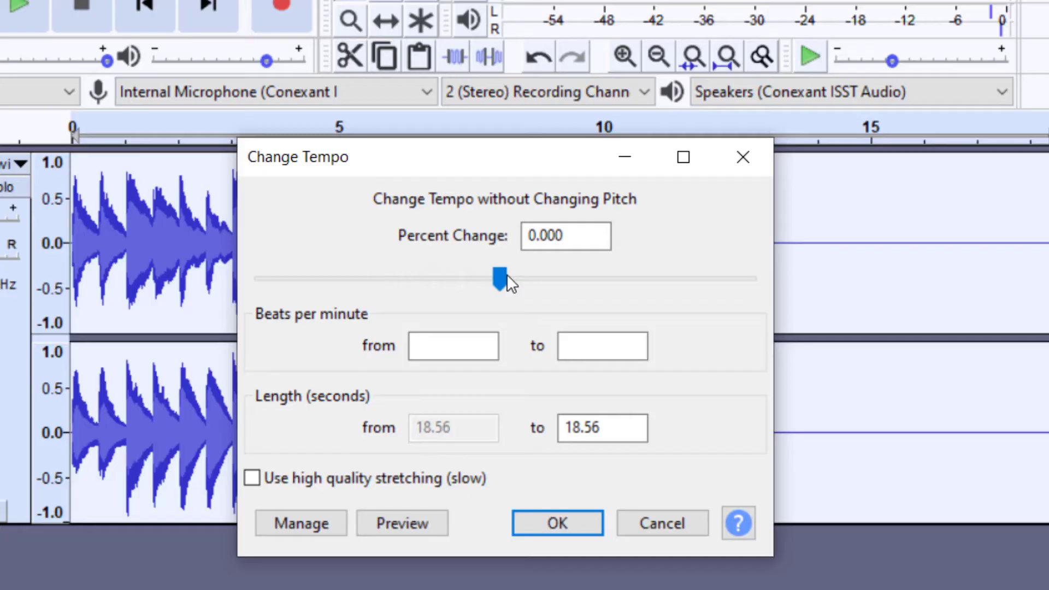
{"action": "left_click_drag", "start_coordinate": [504, 274], "coordinate": [528, 271]}
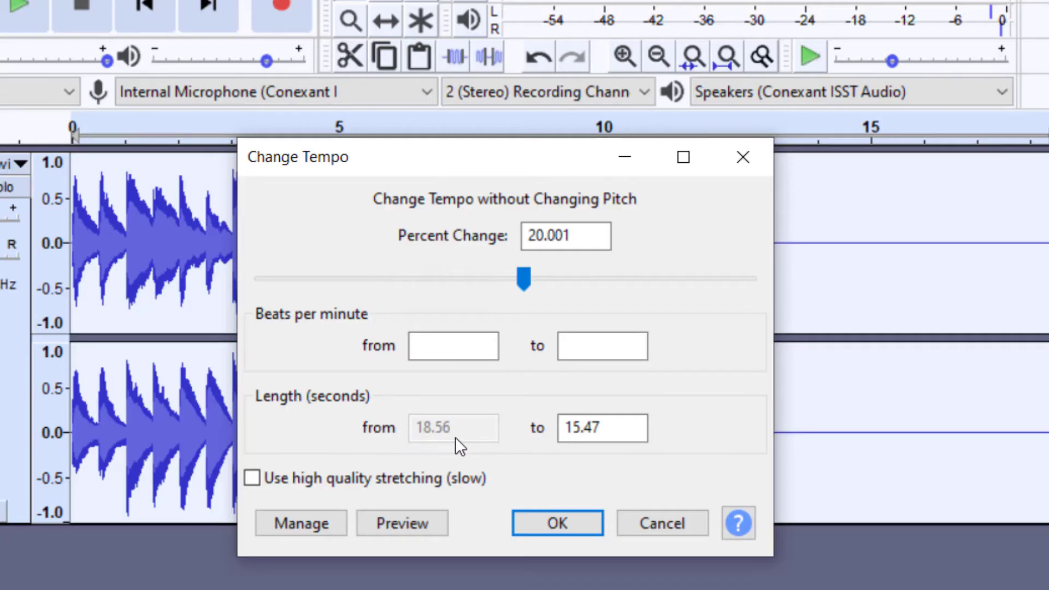
{"action": "left_click", "coordinate": [533, 276]}
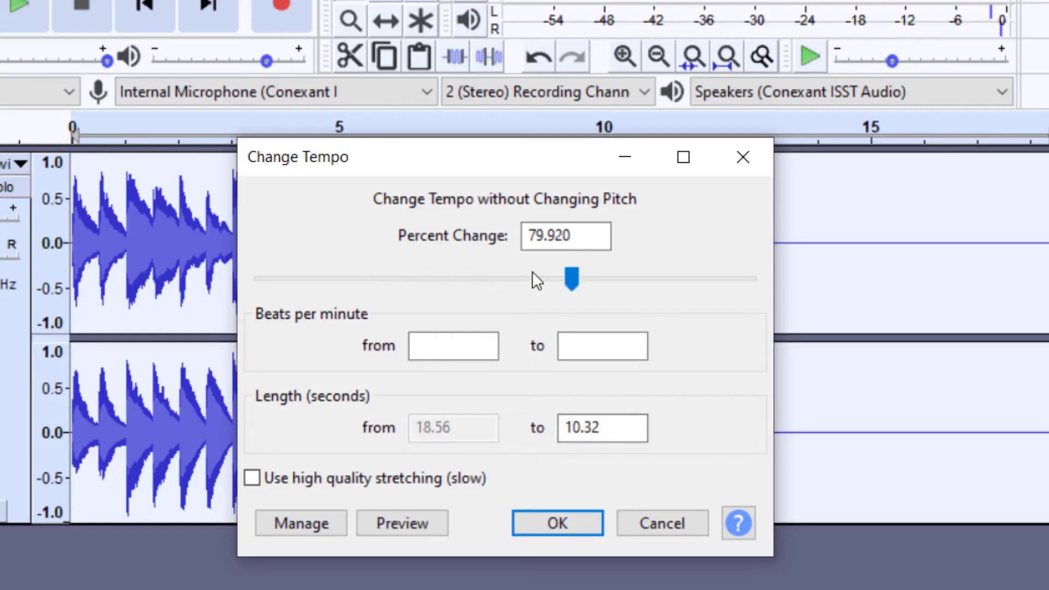
{"action": "left_click_drag", "start_coordinate": [569, 272], "coordinate": [373, 277]}
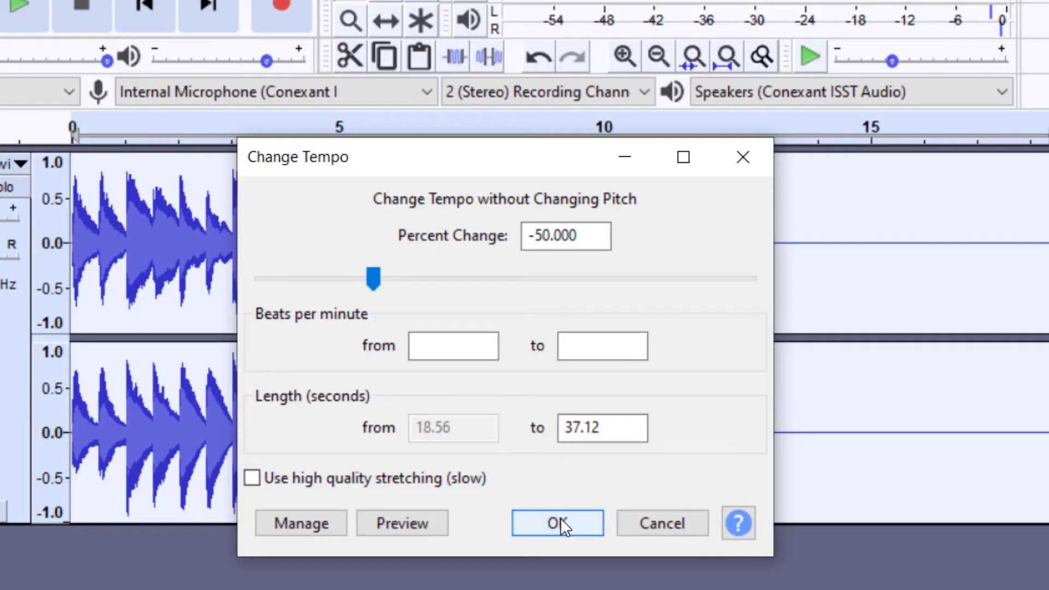
- Apply the -50% tempo change, listen to the slowed melody, then undo it
{"action": "left_click", "coordinate": [546, 521]}
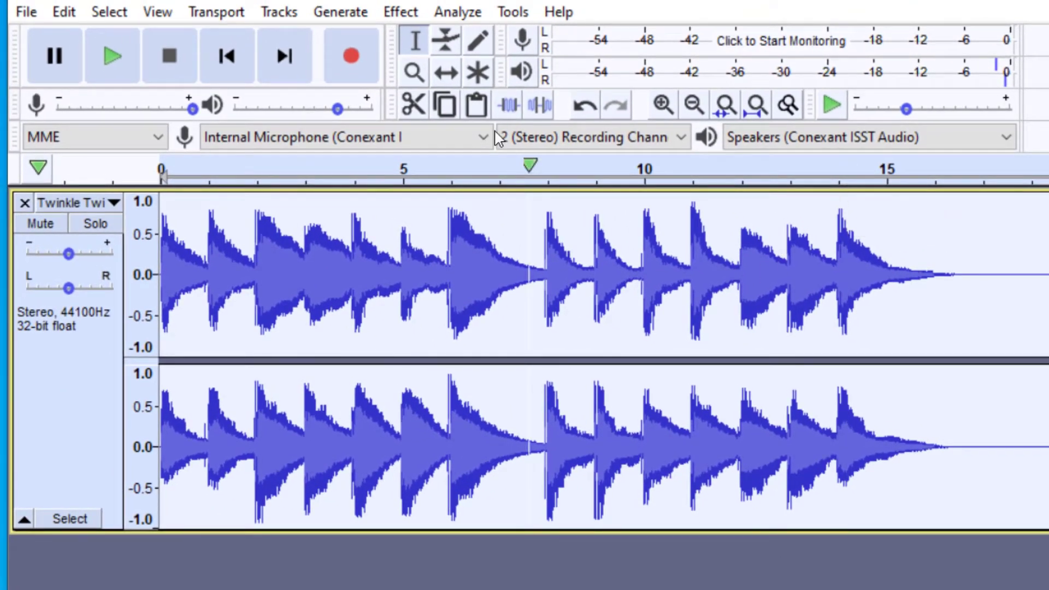
{"action": "left_click", "coordinate": [124, 67]}
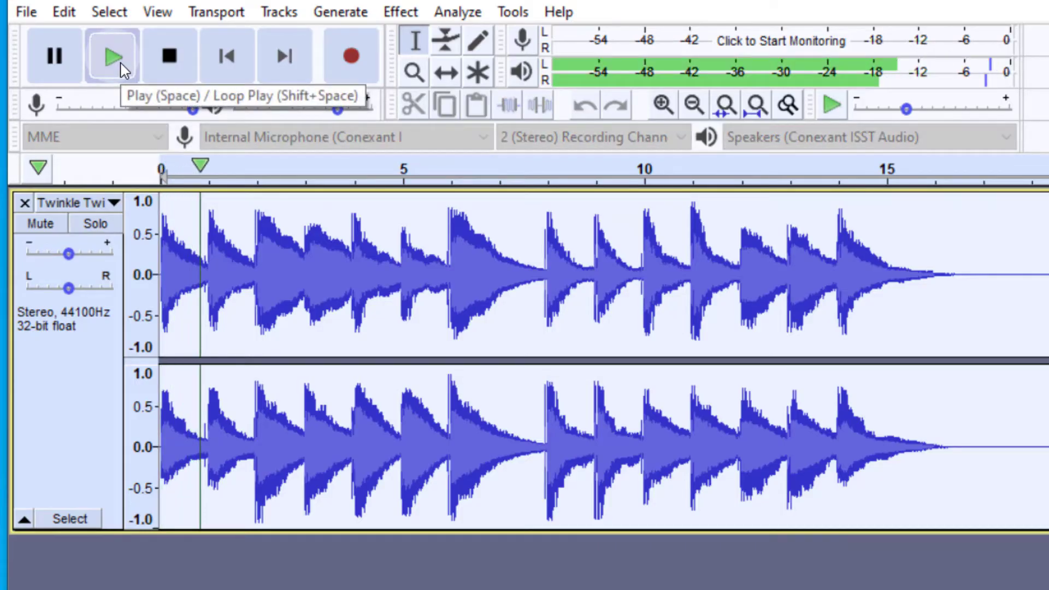
{"action": "left_click", "coordinate": [169, 60]}
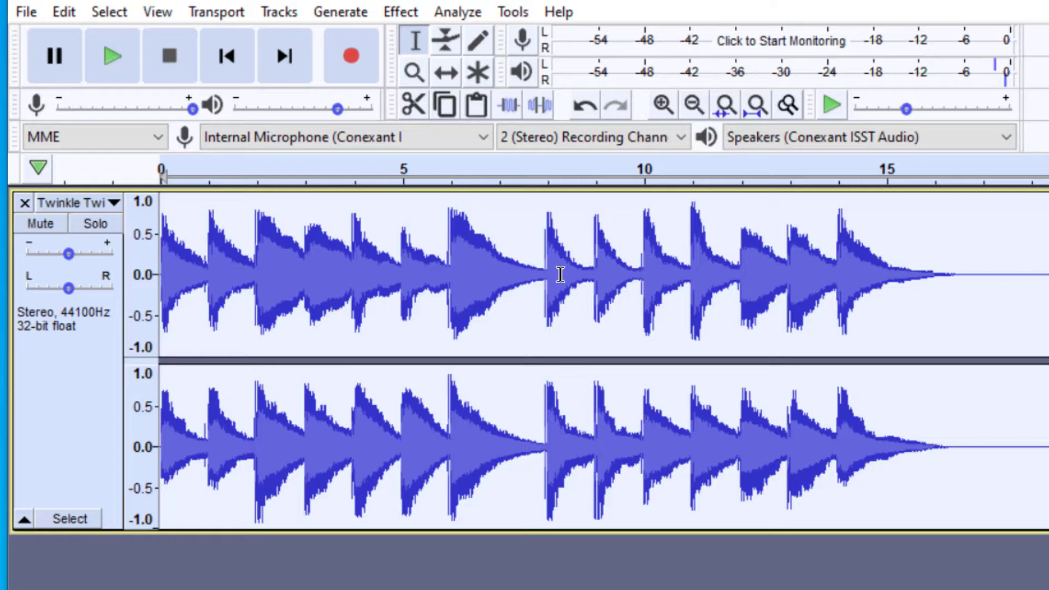
{"action": "key", "text": "ctrl+z"}
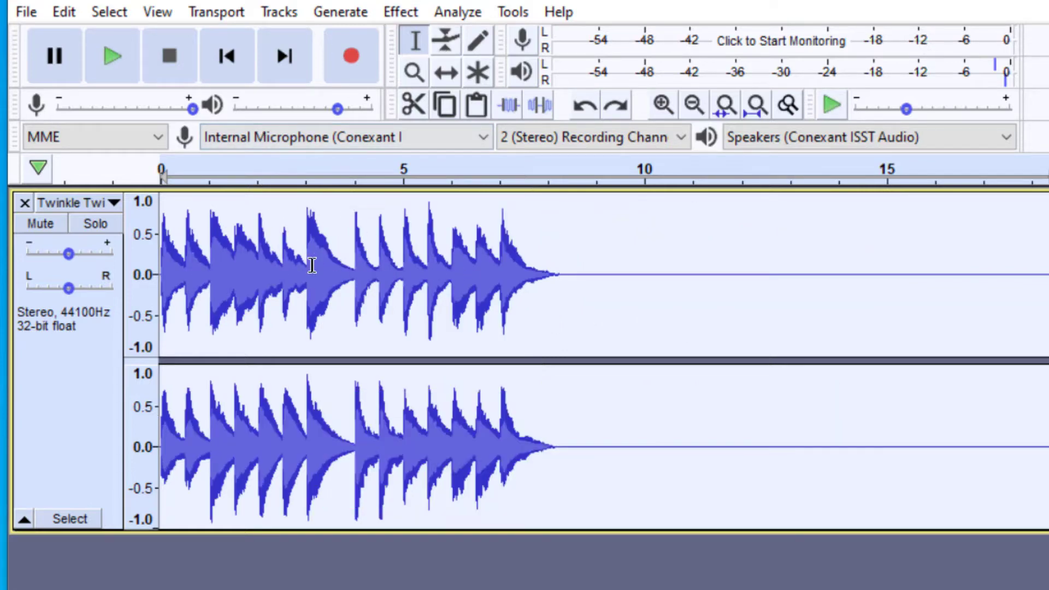
- Apply Change Tempo at -50% with Use high quality stretching enabled
{"action": "left_click", "coordinate": [402, 12]}
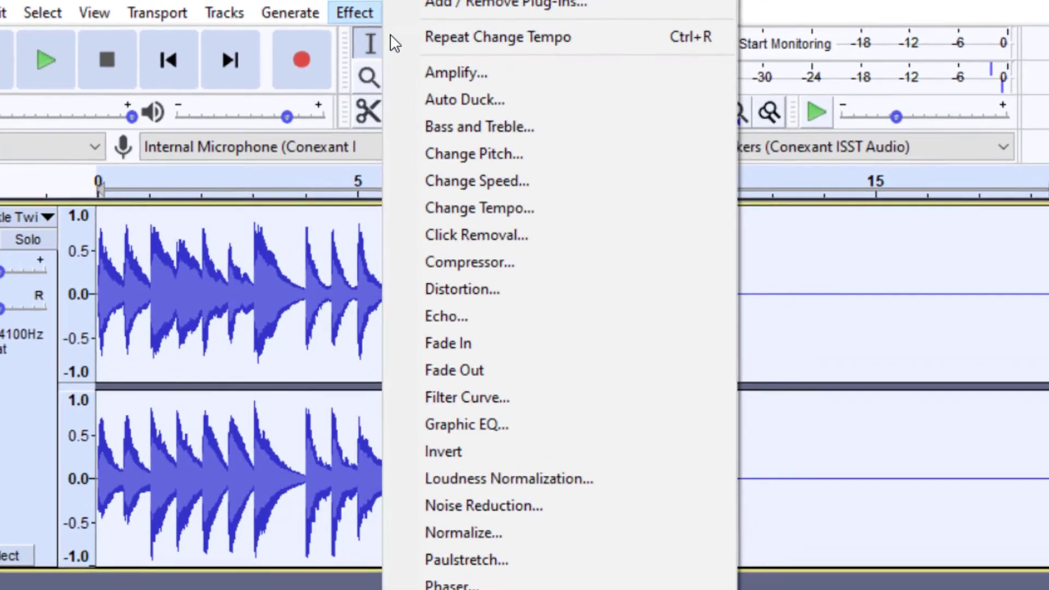
{"action": "left_click", "coordinate": [521, 208]}
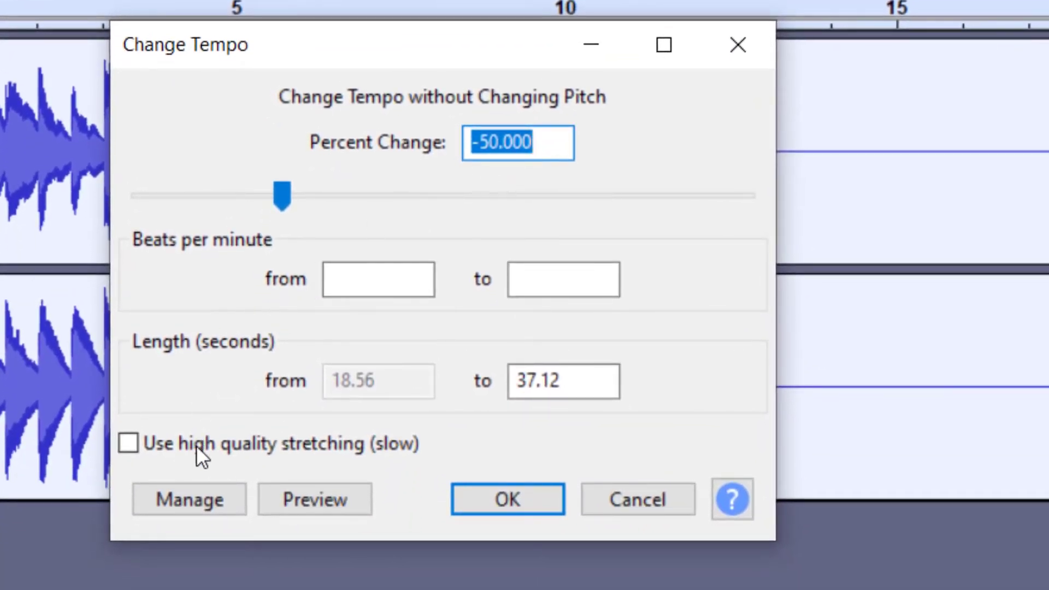
{"action": "left_click", "coordinate": [129, 444]}
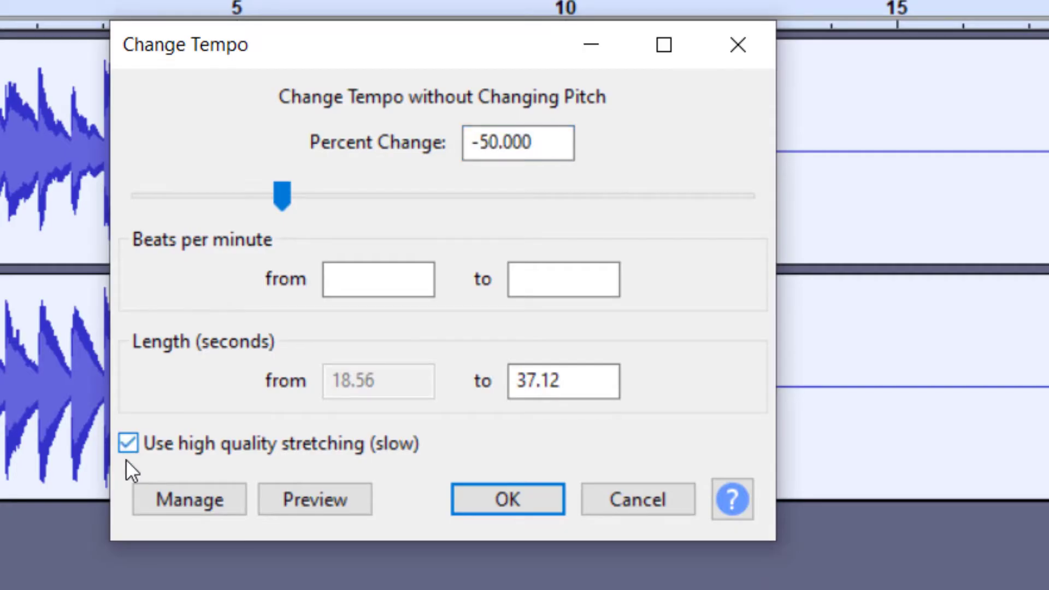
{"action": "left_click", "coordinate": [521, 493]}
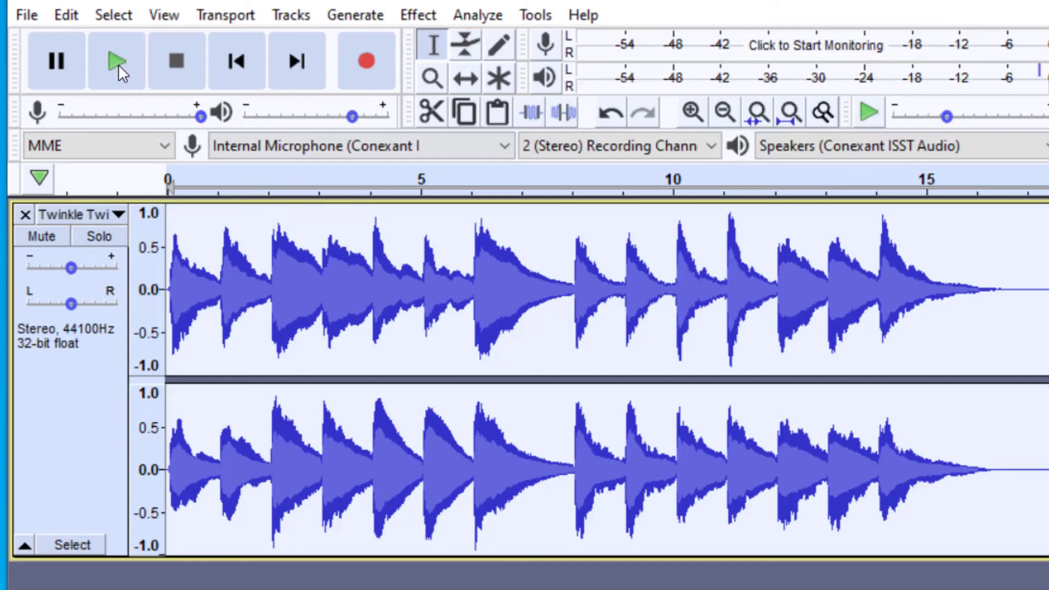
- Play the high-quality stretched melody, return to the start, and undo the tempo change
{"action": "left_click", "coordinate": [118, 64]}
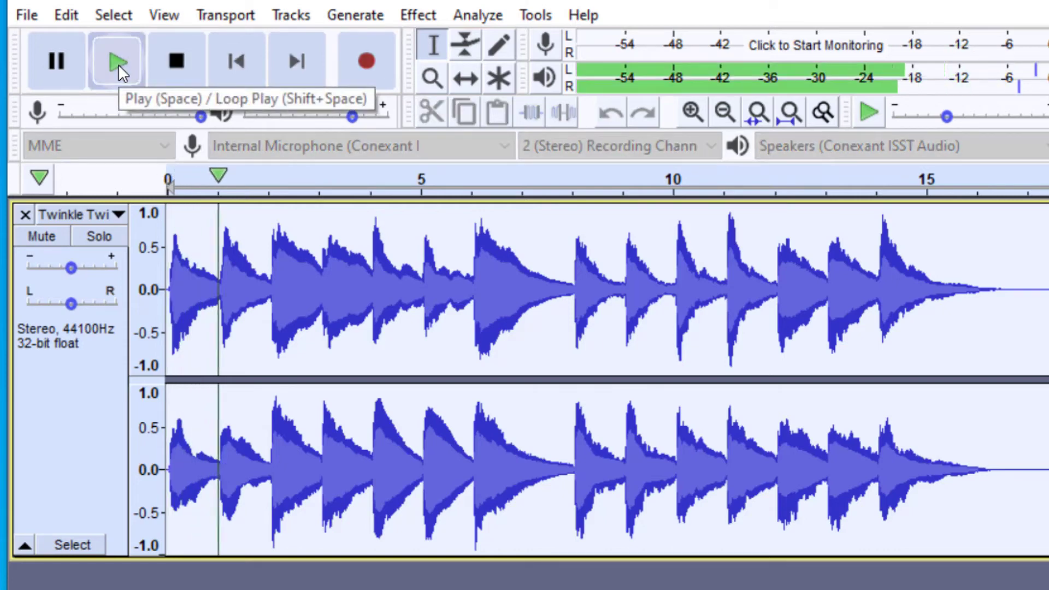
{"action": "left_click", "coordinate": [175, 69]}
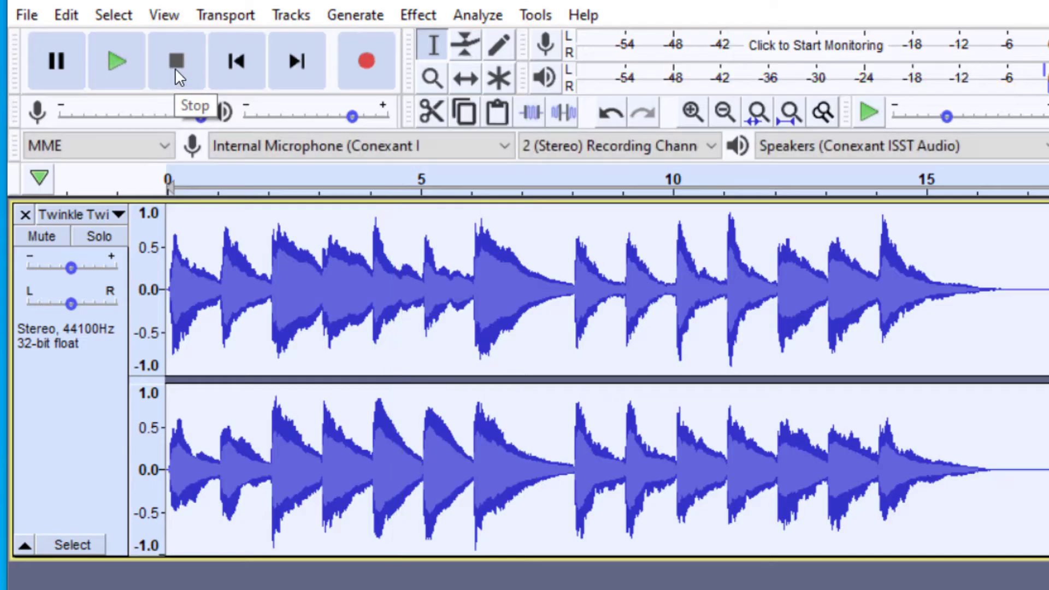
{"action": "left_click", "coordinate": [251, 57]}
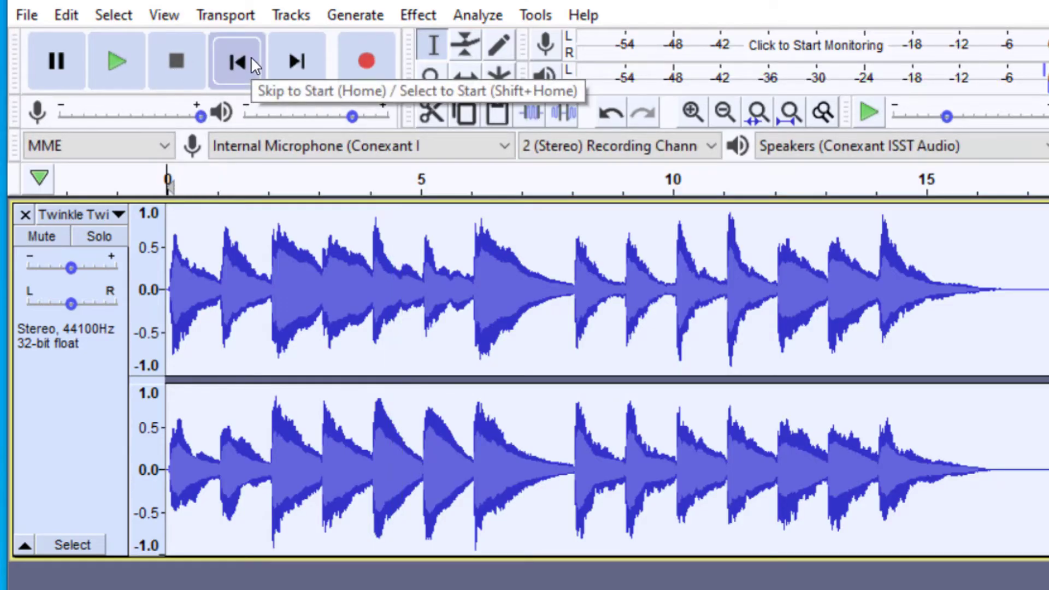
{"action": "left_click", "coordinate": [420, 13]}
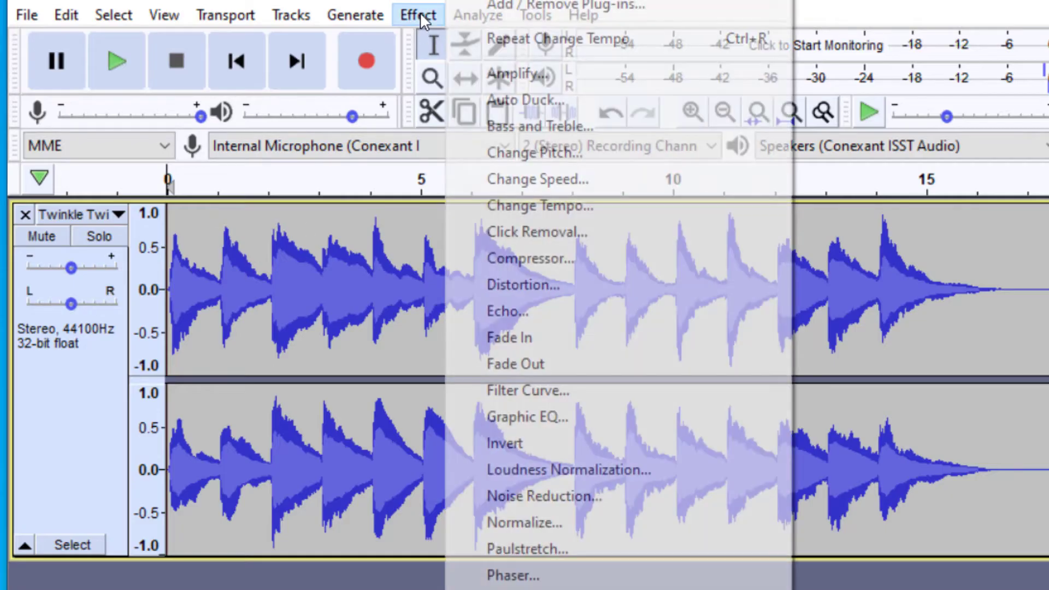
{"action": "left_click", "coordinate": [419, 12]}
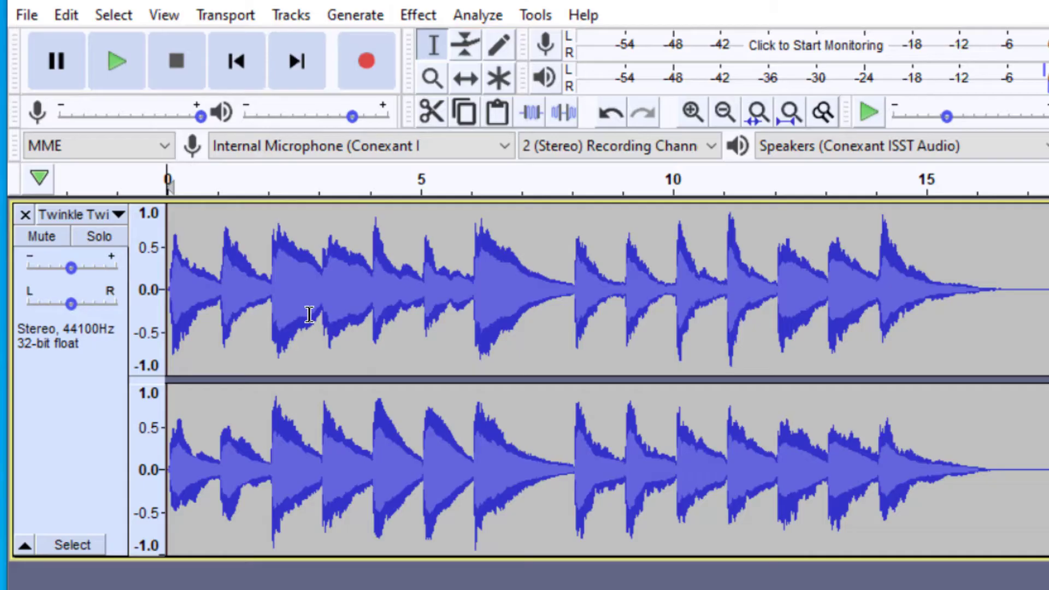
{"action": "key", "text": "ctrl+z"}
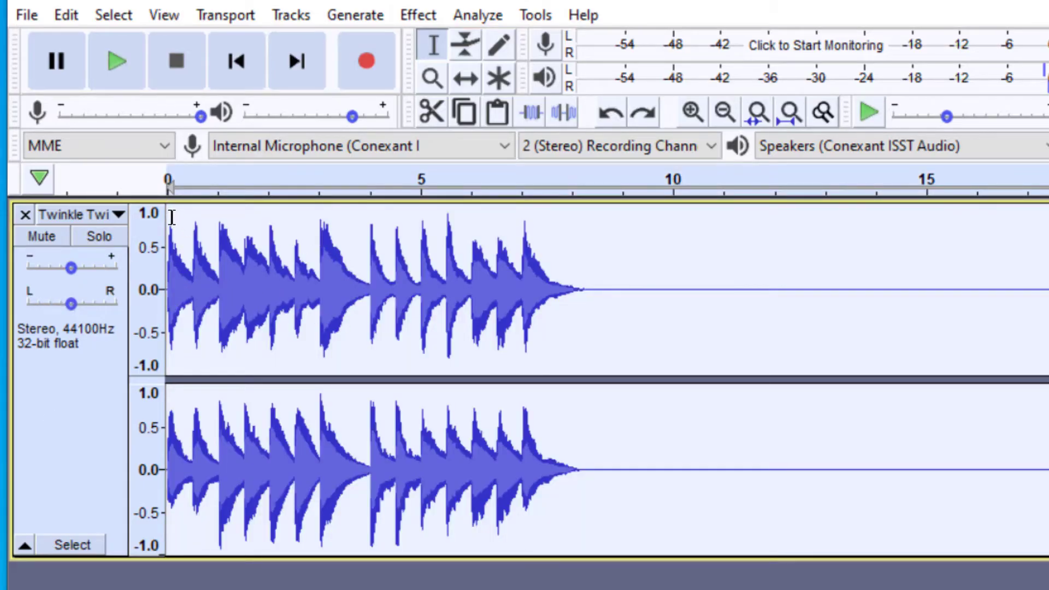
- Drag-select the opening of the Twinkle track, about the first 3.7–3.8 seconds
{"action": "left_click_drag", "start_coordinate": [171, 217], "coordinate": [358, 227]}
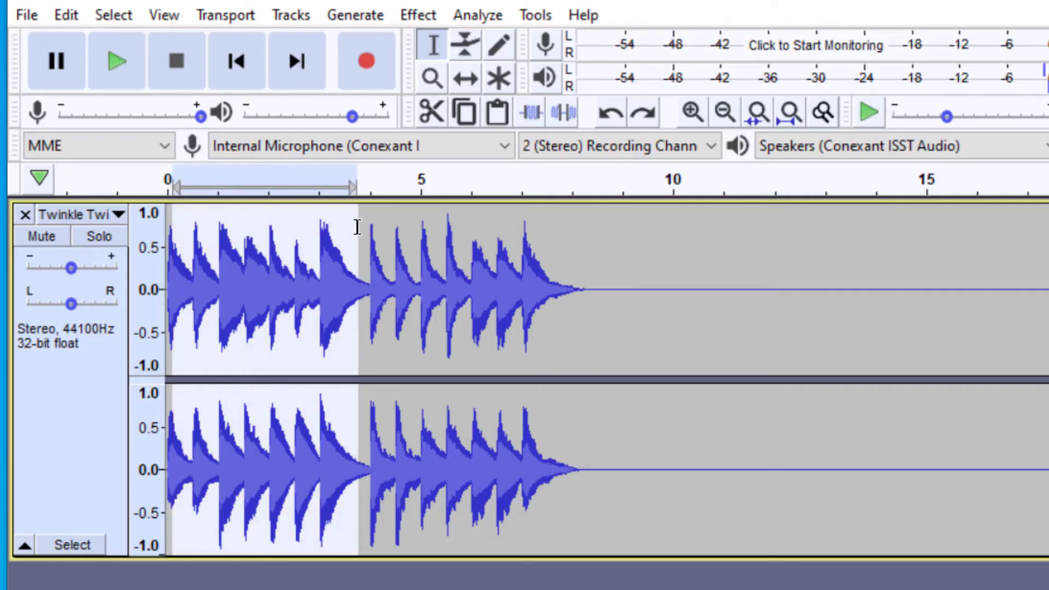
{"action": "left_click", "coordinate": [86, 386]}
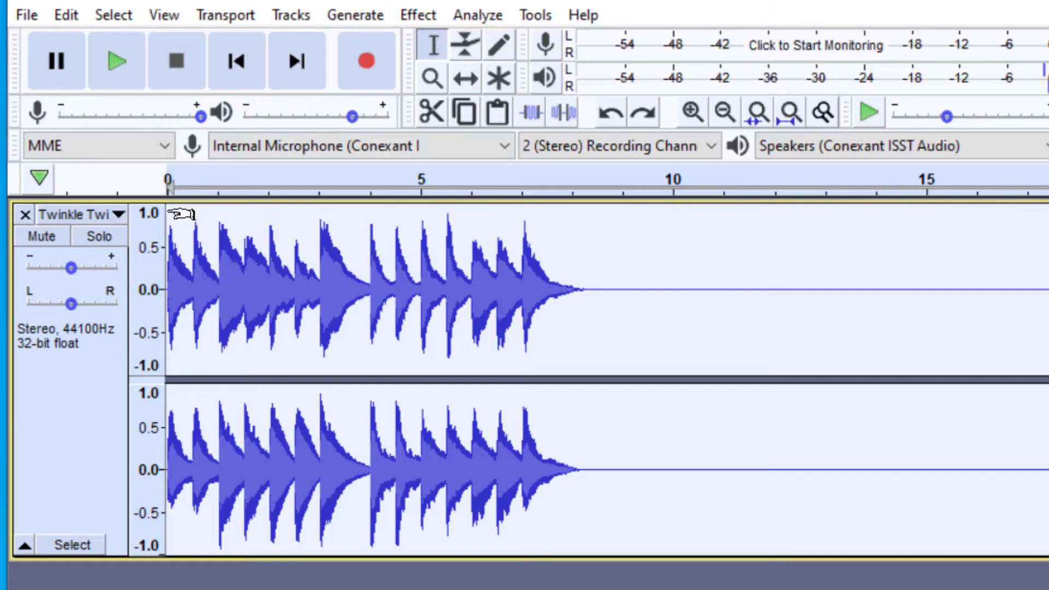
{"action": "left_click_drag", "start_coordinate": [171, 213], "coordinate": [358, 224]}
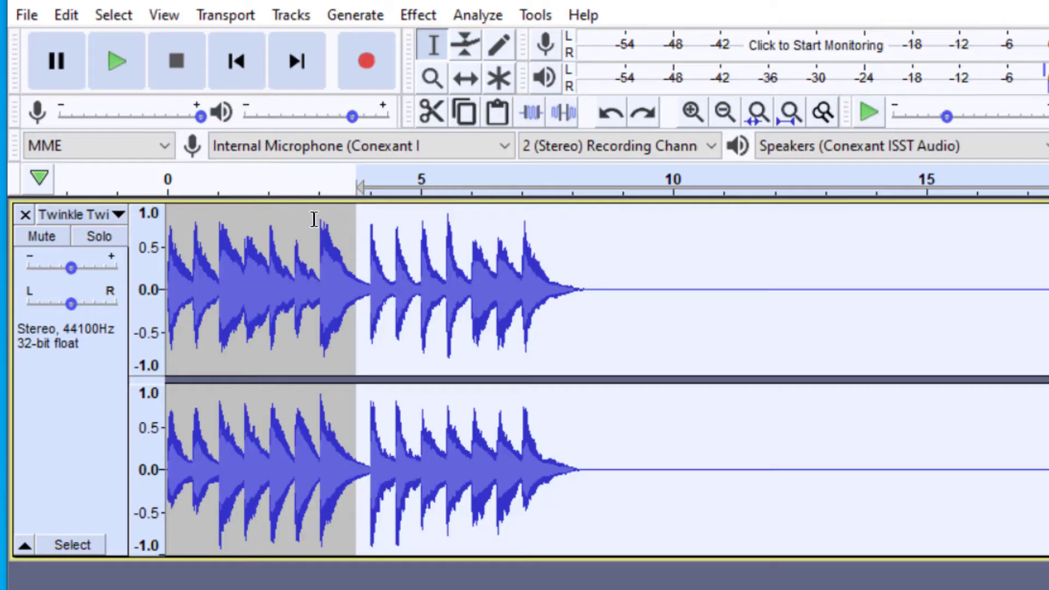
{"action": "left_click", "coordinate": [273, 216]}
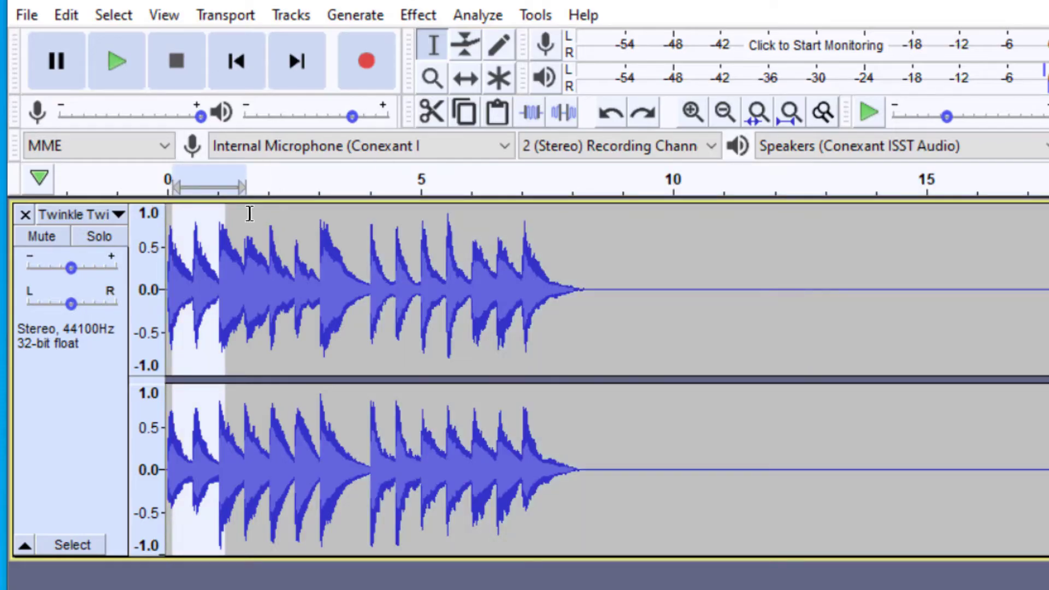
{"action": "left_click_drag", "start_coordinate": [250, 213], "coordinate": [358, 215]}
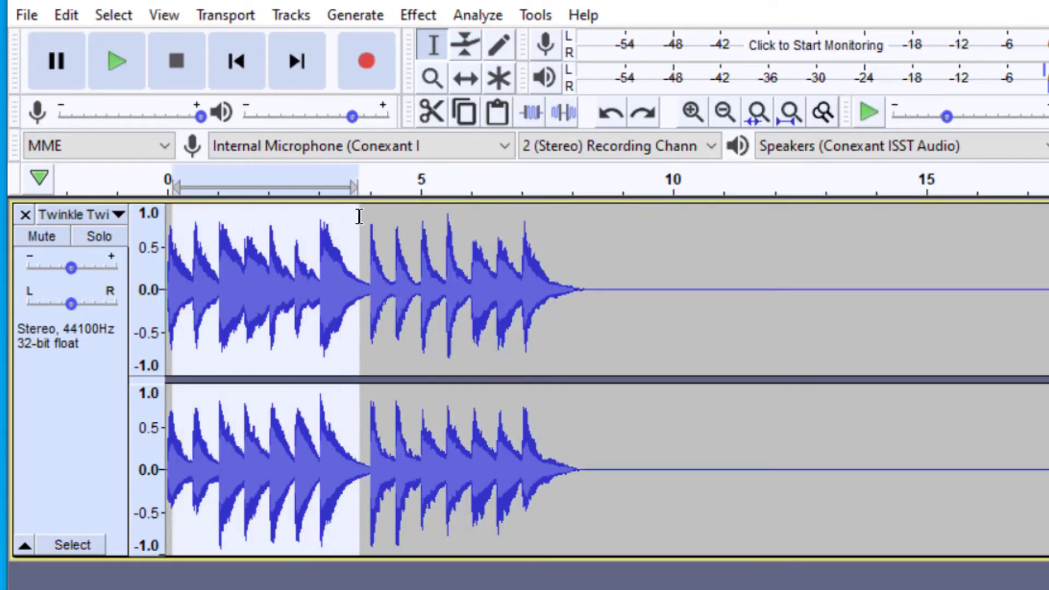
- Speed up the selected opening by 50% with Change Tempo and play it back
{"action": "left_click", "coordinate": [413, 16]}
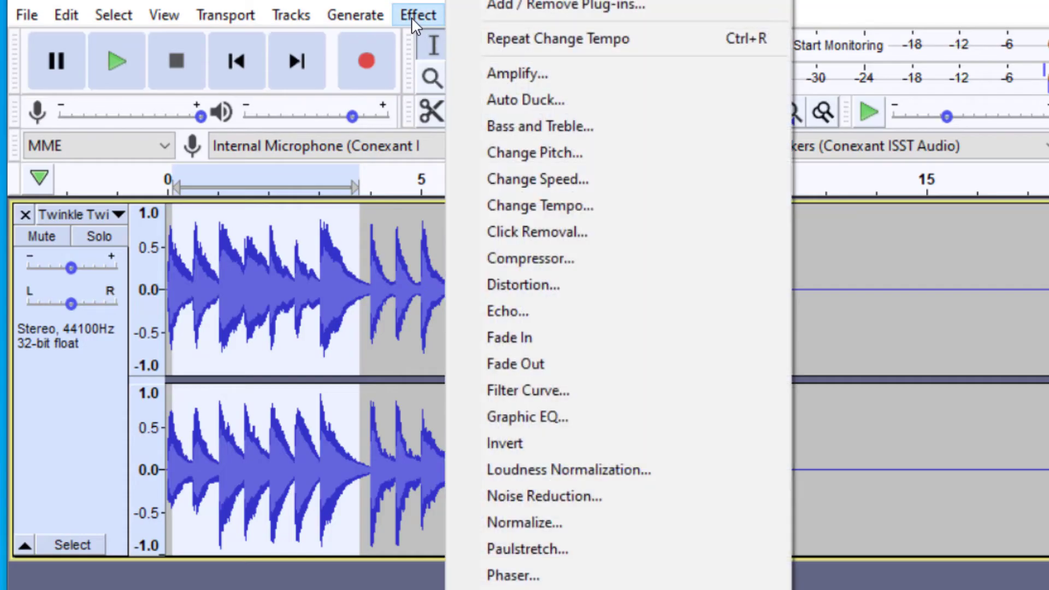
{"action": "left_click", "coordinate": [573, 205]}
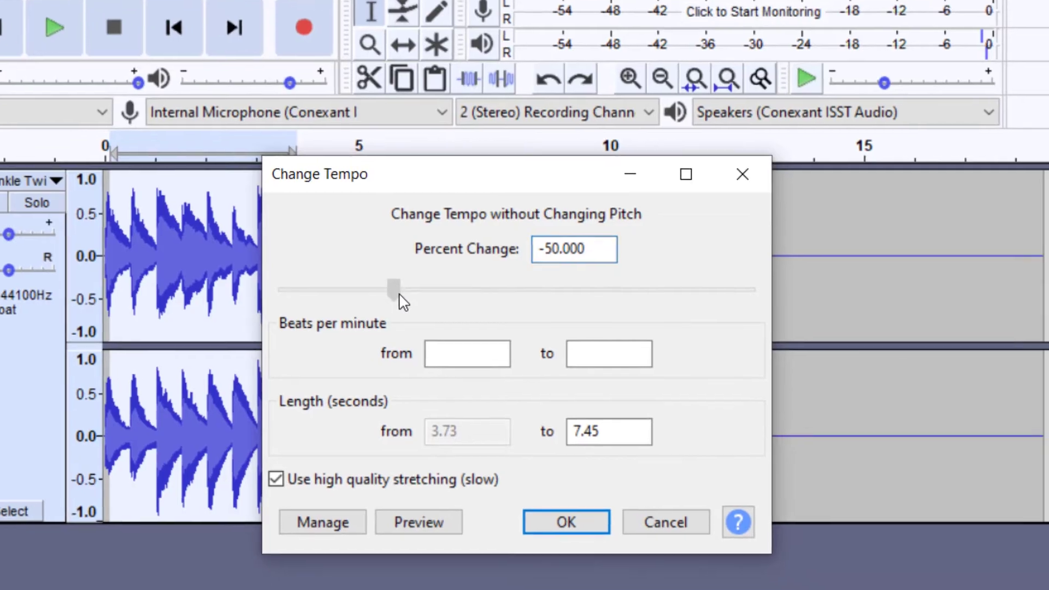
{"action": "left_click_drag", "start_coordinate": [456, 321], "coordinate": [574, 321]}
{"action": "left_click_drag", "start_coordinate": [504, 283], "coordinate": [555, 290]}
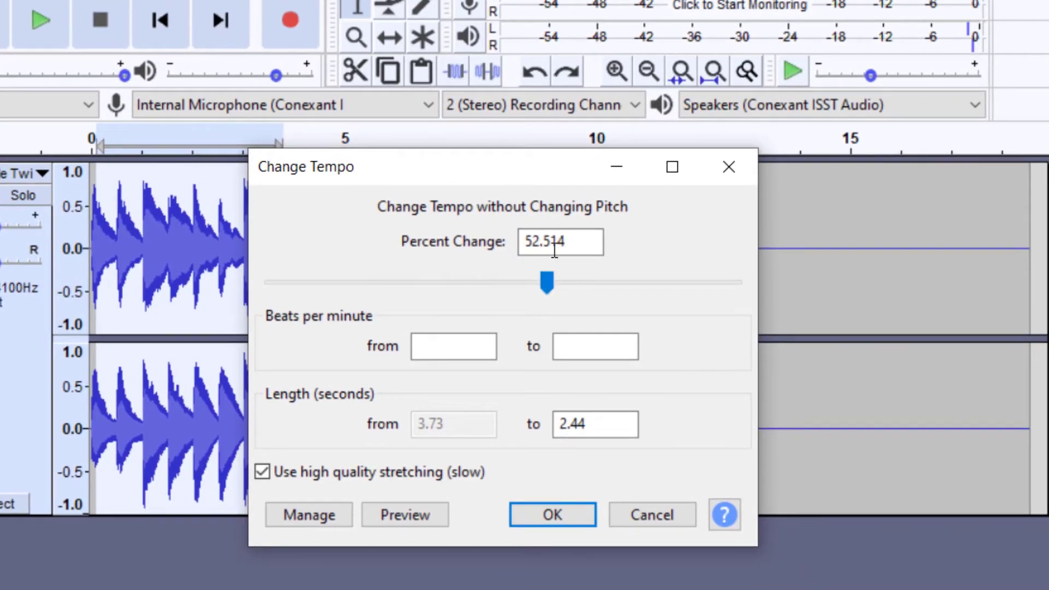
{"action": "left_click_drag", "start_coordinate": [562, 241], "coordinate": [500, 250]}
{"action": "type", "text": "50"}
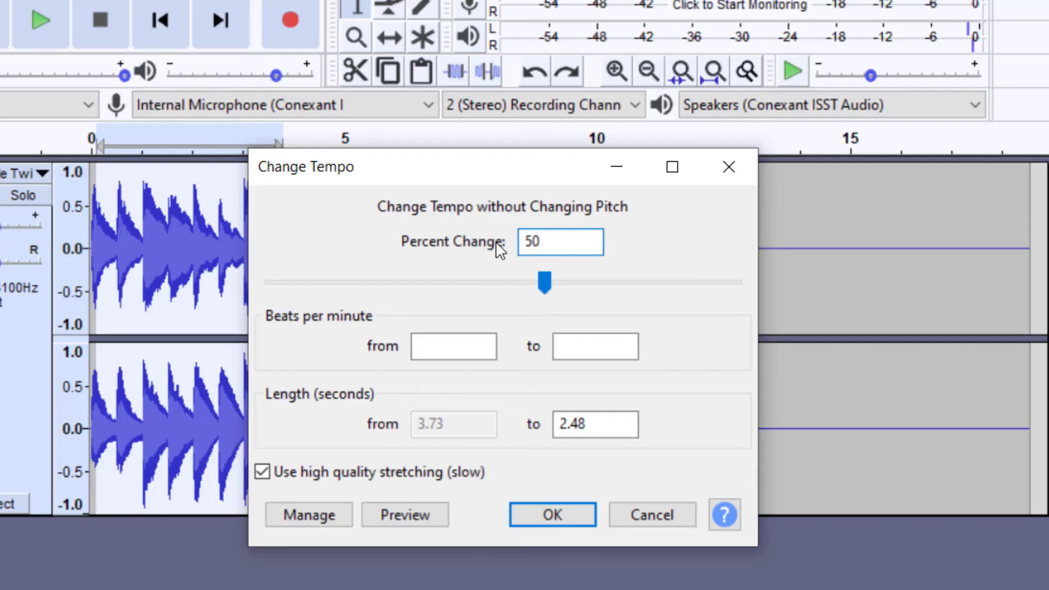
{"action": "left_click", "coordinate": [576, 518]}
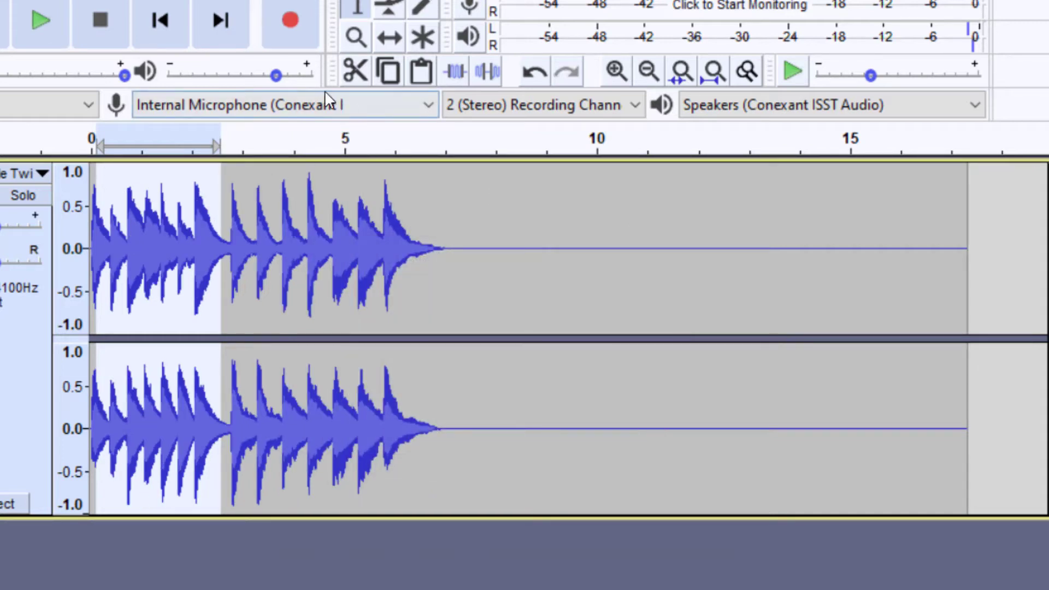
{"action": "left_click", "coordinate": [40, 15]}
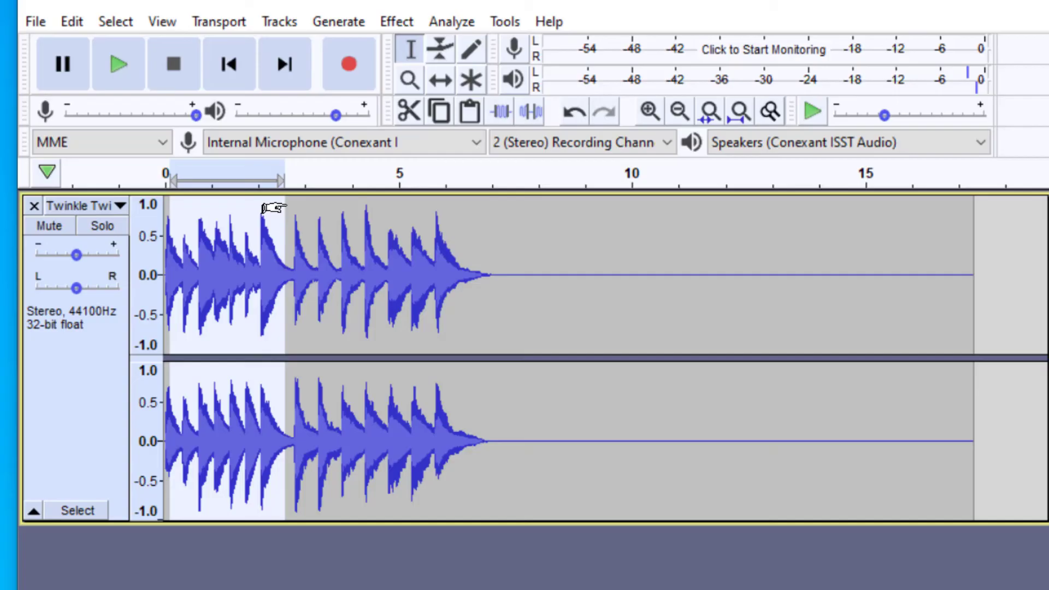
{"action": "left_click", "coordinate": [394, 21]}
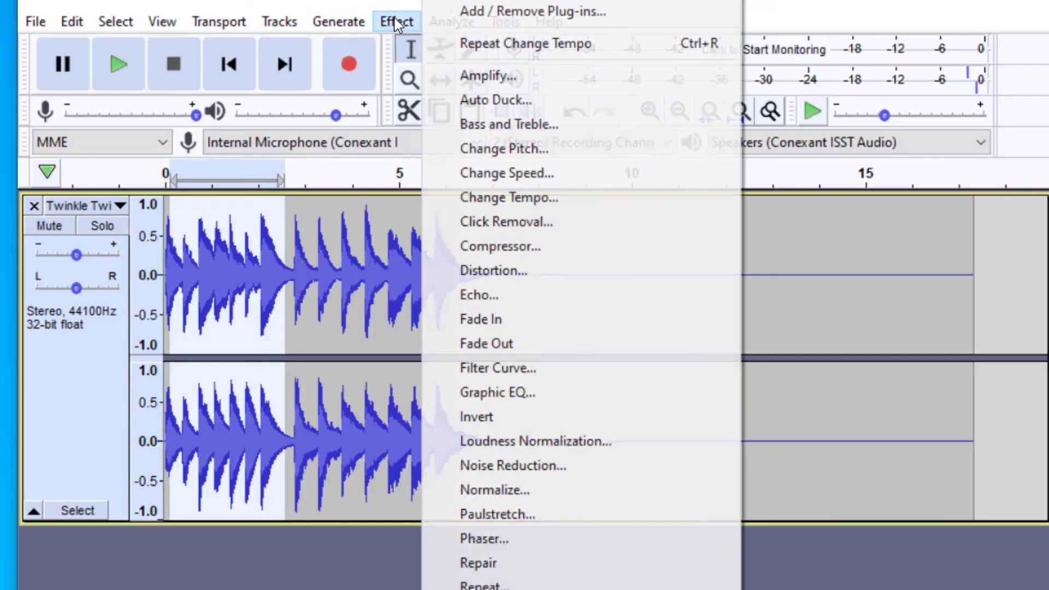
{"action": "left_click", "coordinate": [527, 172]}
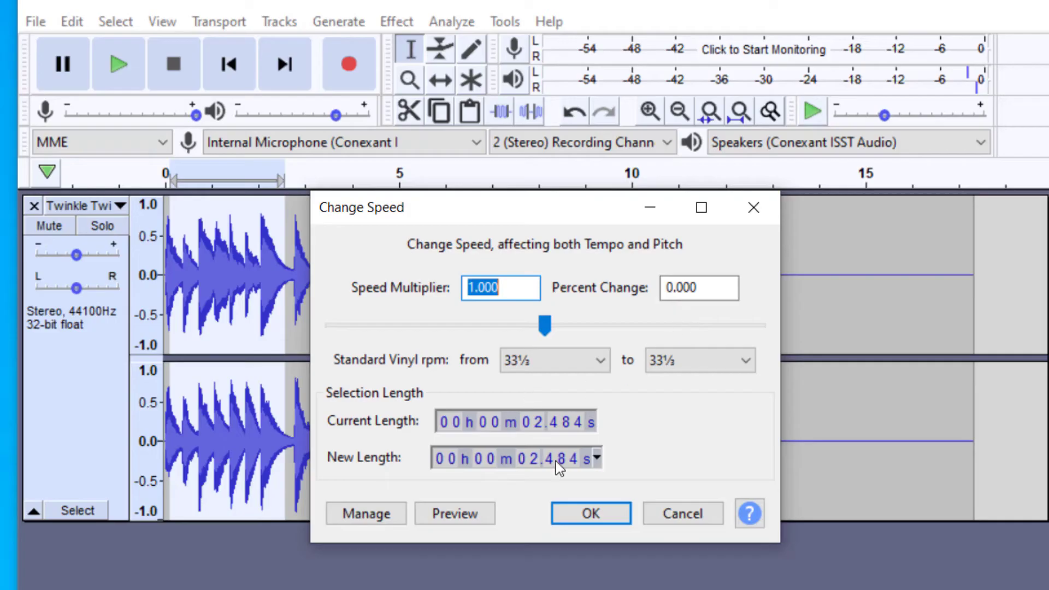
{"action": "left_click", "coordinate": [708, 512]}
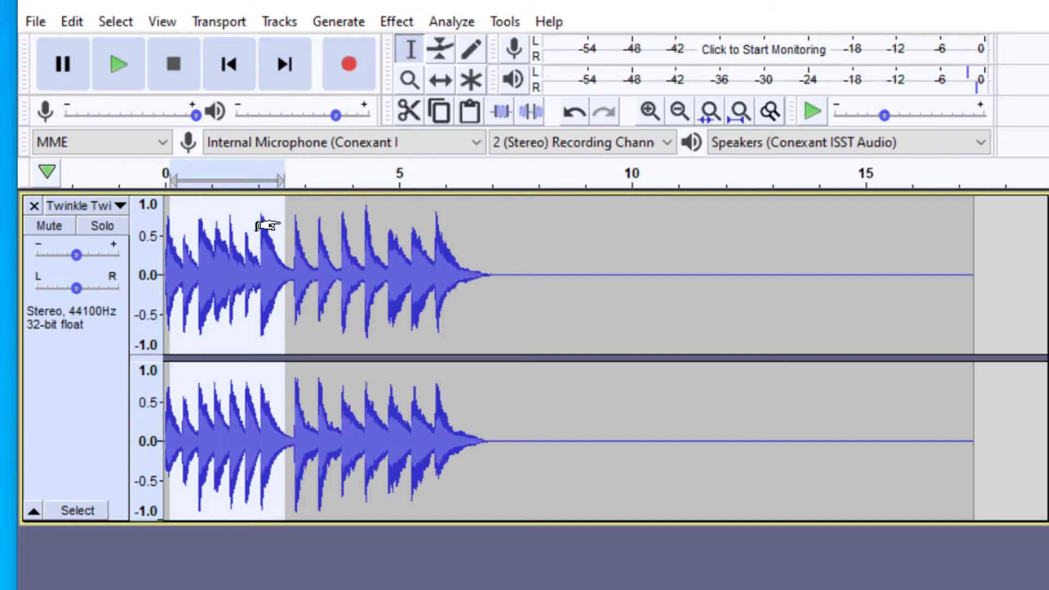
- Apply Paulstretch with stretch factor 5.0 to the opening, then play and stop it
{"action": "left_click", "coordinate": [396, 21]}
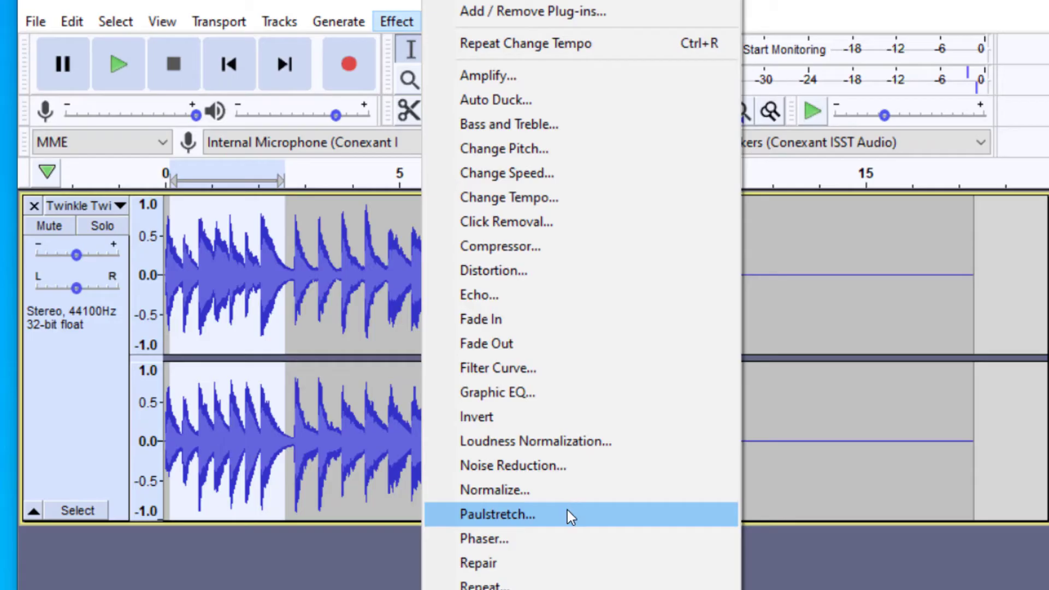
{"action": "left_click", "coordinate": [567, 511]}
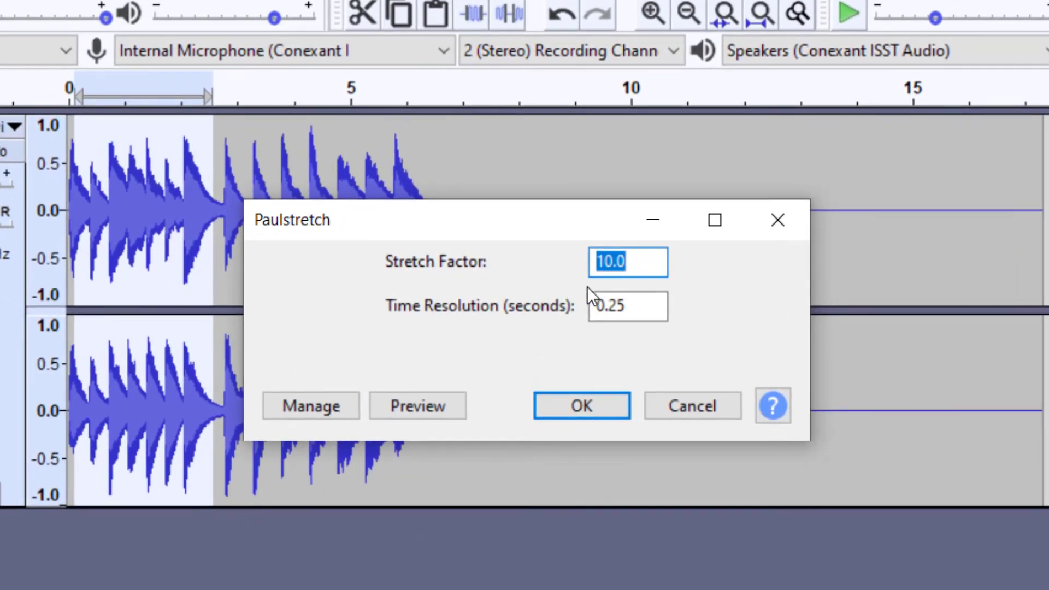
{"action": "left_click", "coordinate": [637, 265]}
{"action": "left_click_drag", "start_coordinate": [637, 265], "coordinate": [585, 262]}
{"action": "type", "text": "5"}
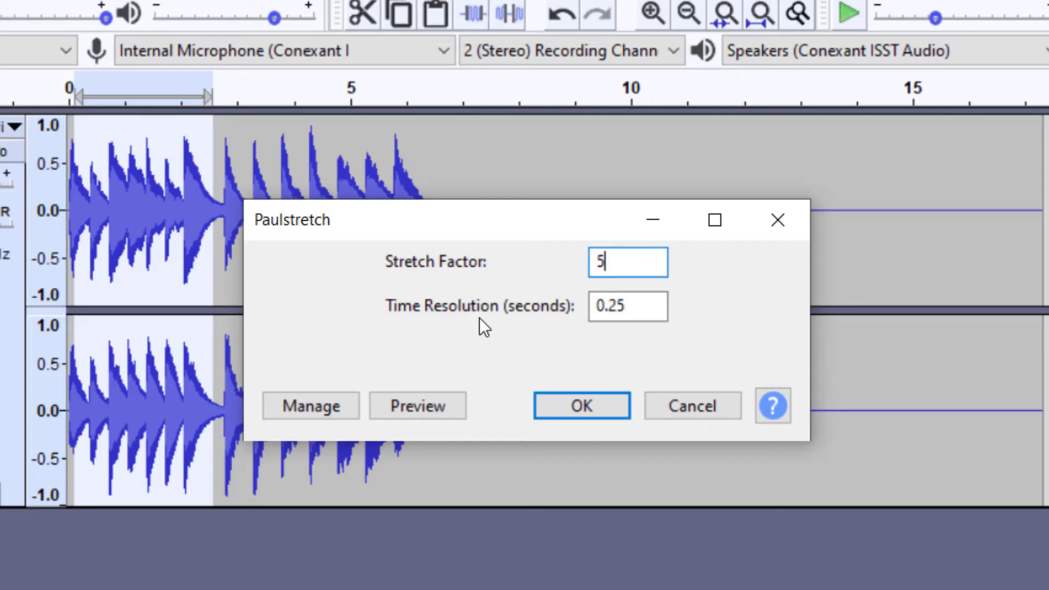
{"action": "left_click", "coordinate": [627, 309]}
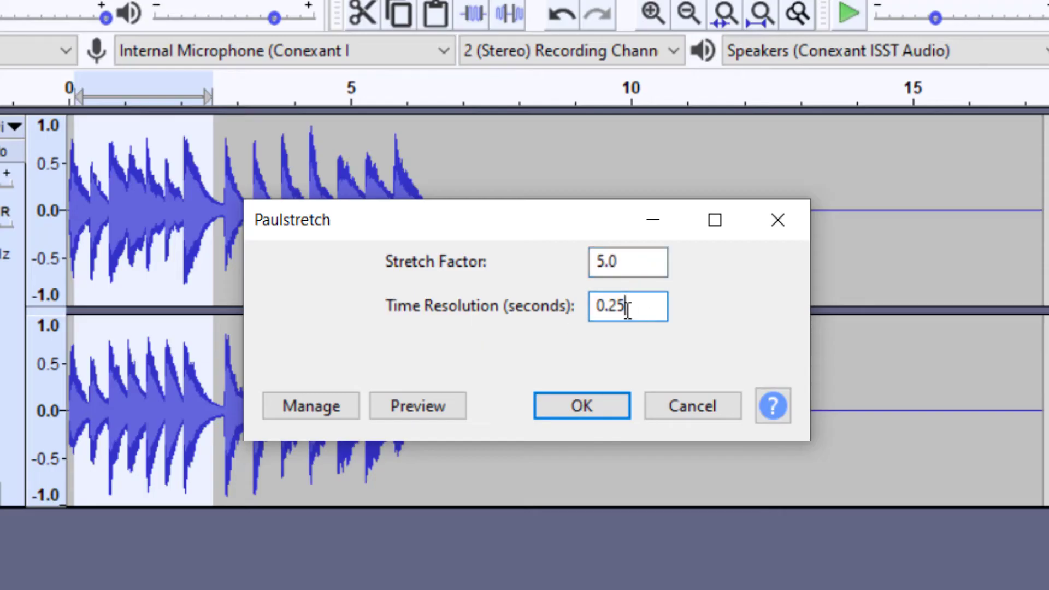
{"action": "left_click", "coordinate": [599, 408]}
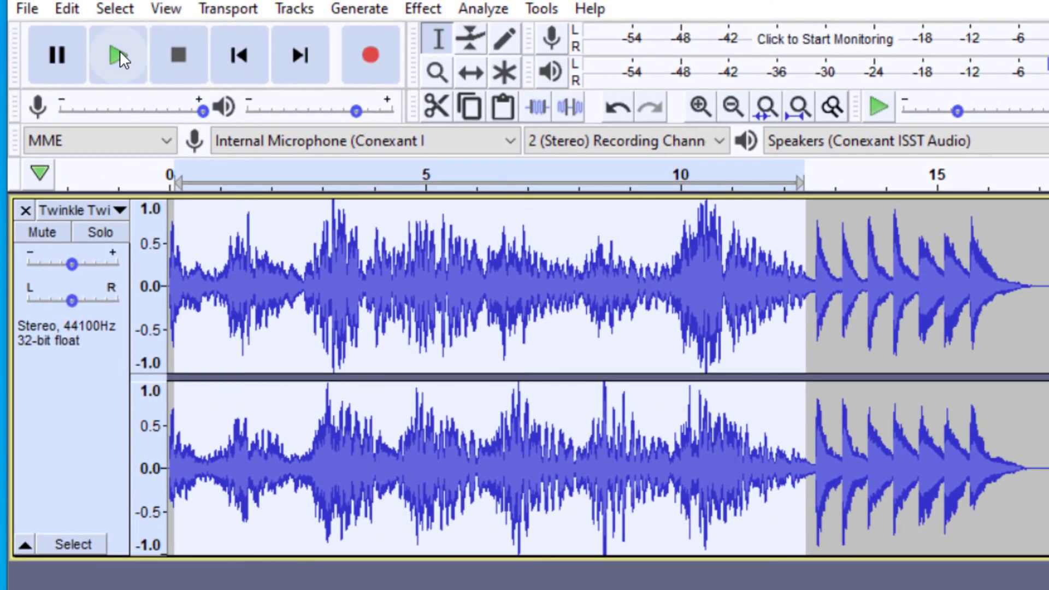
{"action": "left_click", "coordinate": [120, 52]}
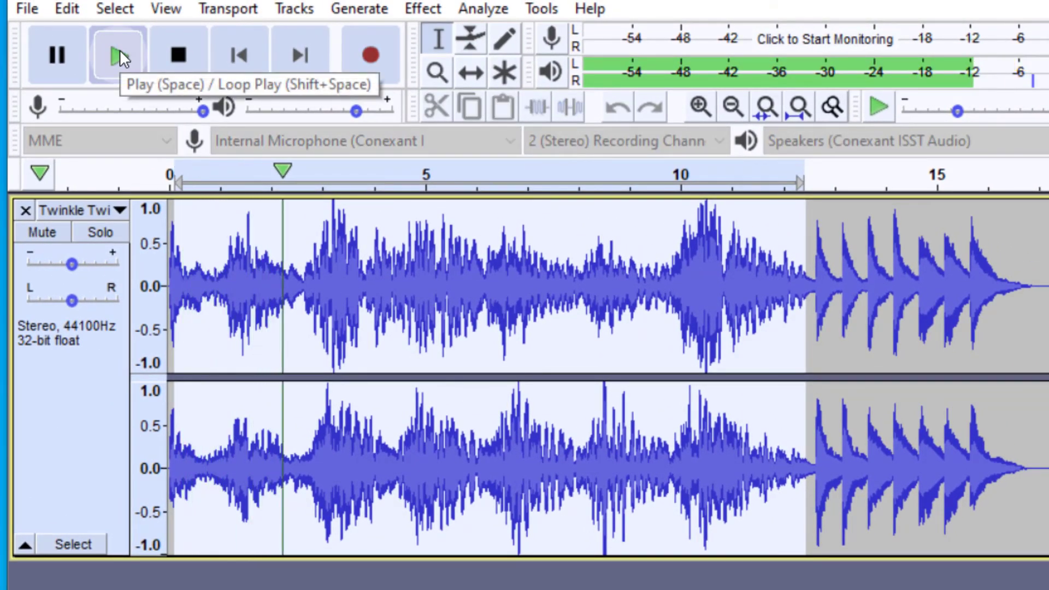
{"action": "left_click", "coordinate": [180, 55]}
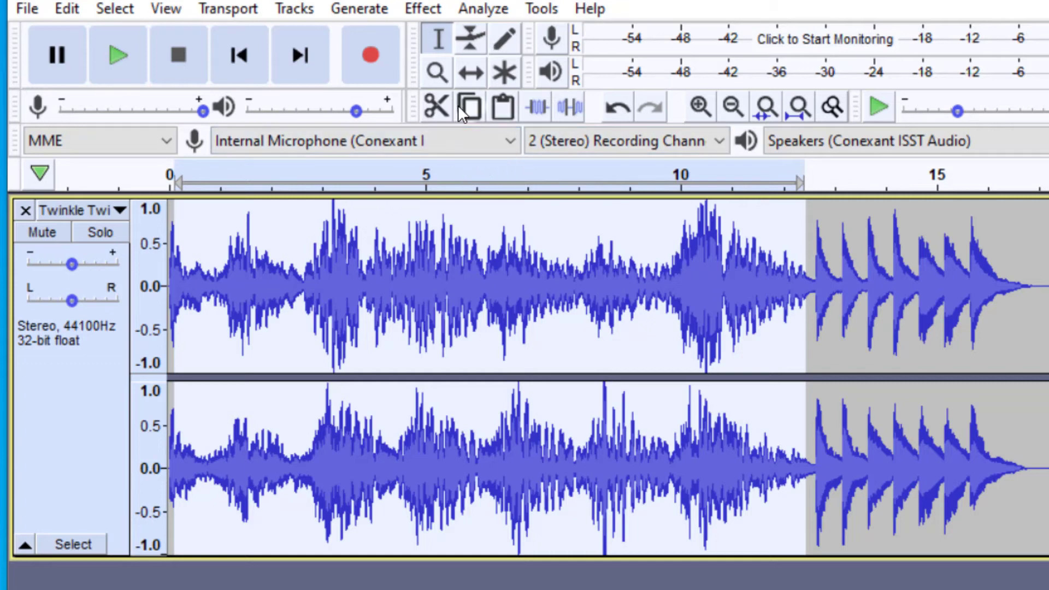
- Undo the Paulstretch and import Chords.mp3 as a new stereo track
{"action": "key", "text": "ctrl+z"}
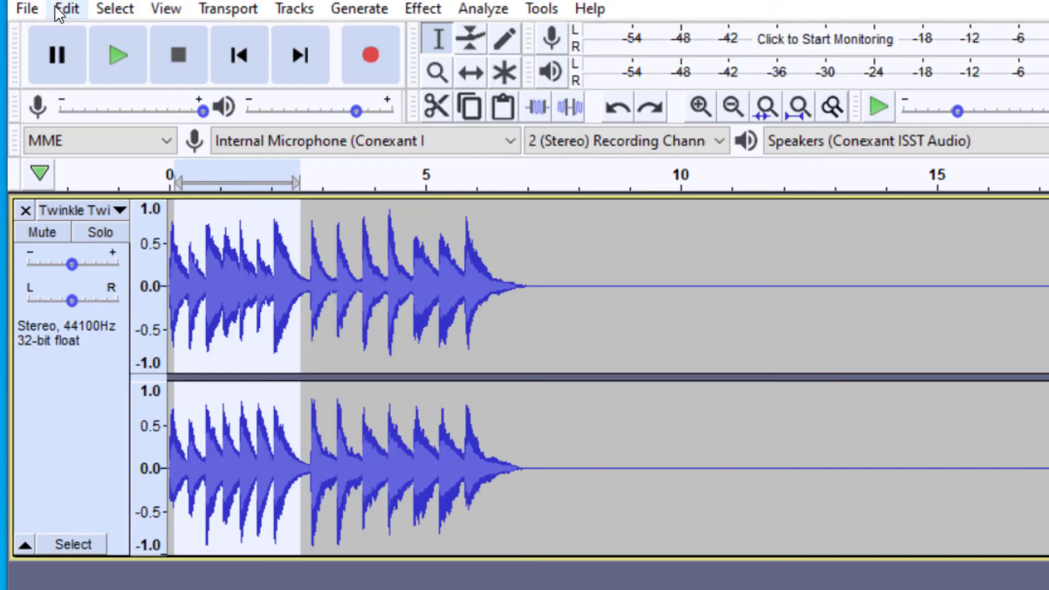
{"action": "left_click", "coordinate": [28, 9]}
{"action": "mouse_move", "coordinate": [112, 214]}
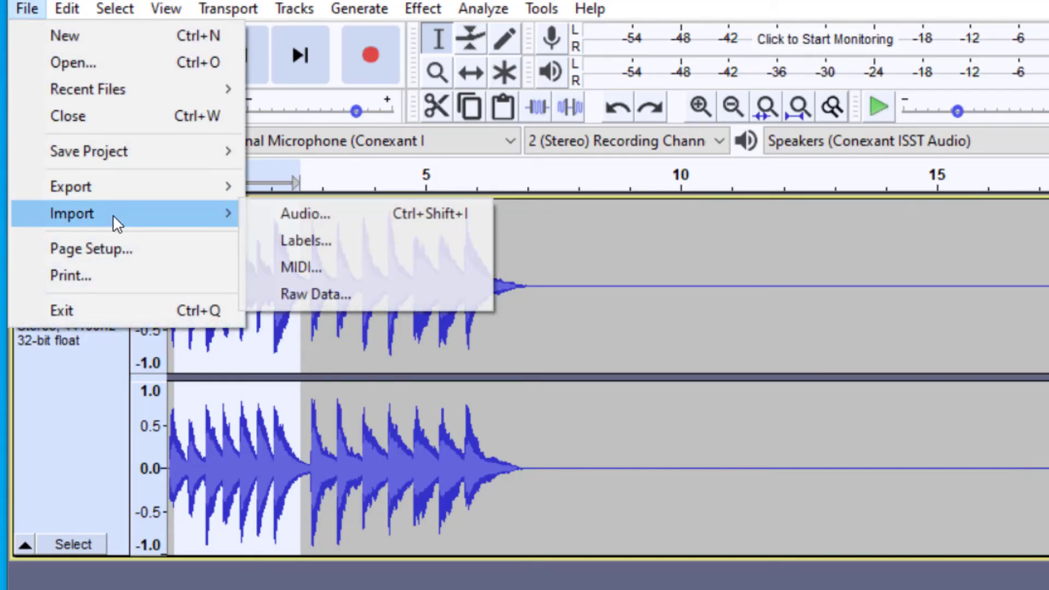
{"action": "left_click", "coordinate": [290, 215]}
{"action": "left_click", "coordinate": [252, 211]}
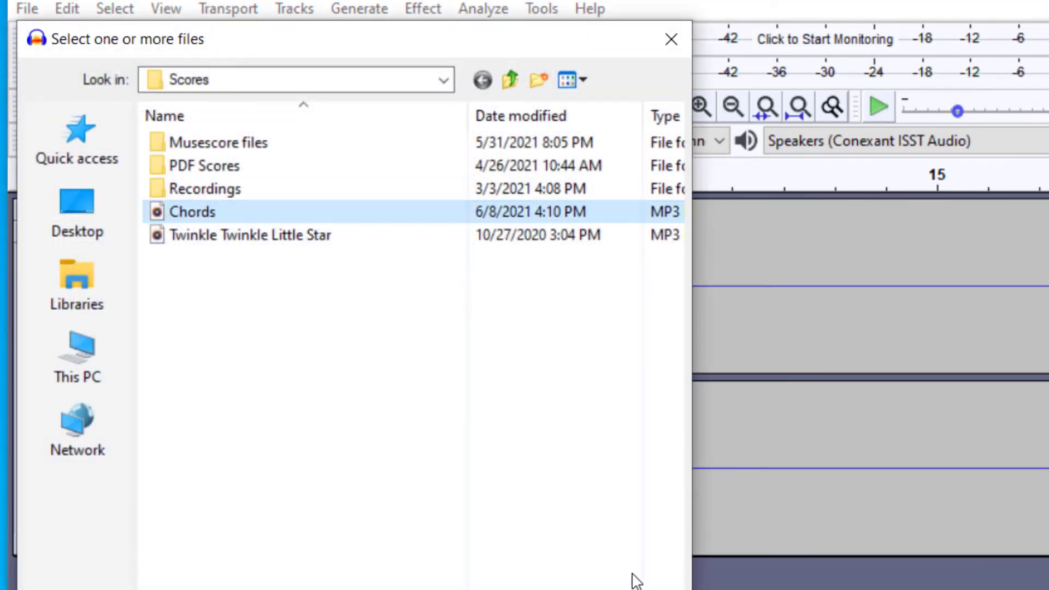
{"action": "key", "text": "Return"}
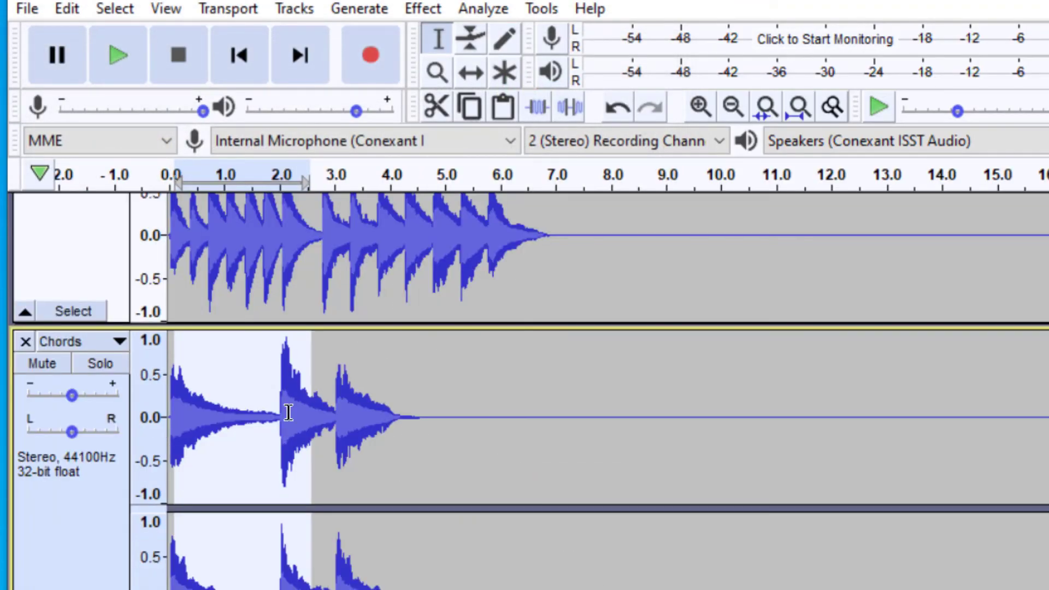
{"action": "scroll", "coordinate": [280, 373], "scroll_direction": "up", "scroll_amount": 3}
{"action": "scroll", "coordinate": [280, 374], "scroll_direction": "up", "scroll_amount": 2}
{"action": "scroll", "coordinate": [277, 368], "scroll_direction": "down", "scroll_amount": 4}
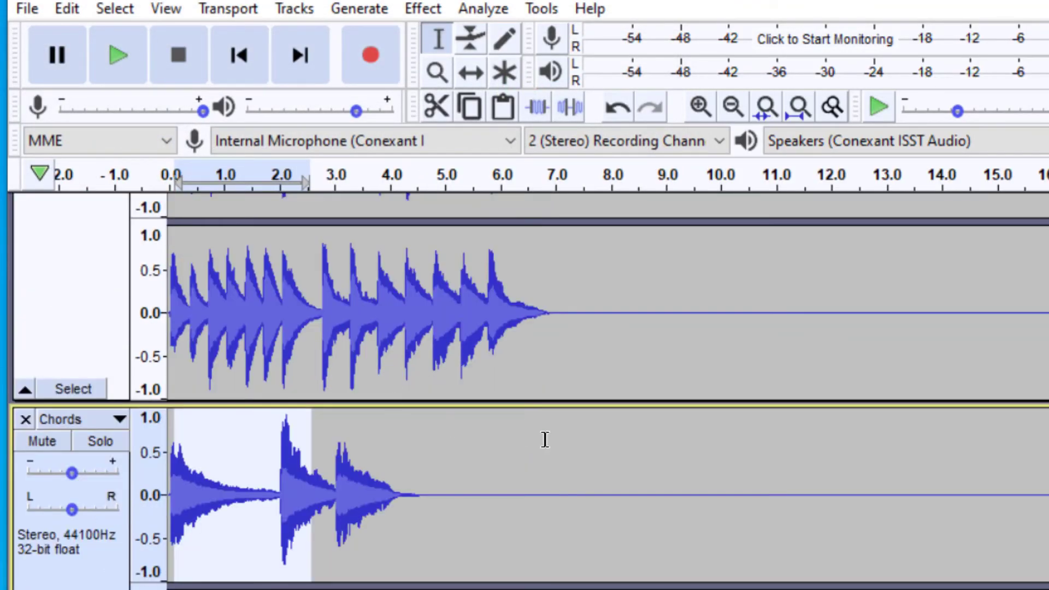
{"action": "scroll", "coordinate": [468, 354], "scroll_direction": "up", "scroll_amount": 2}
{"action": "scroll", "coordinate": [448, 405], "scroll_direction": "down", "scroll_amount": 2}
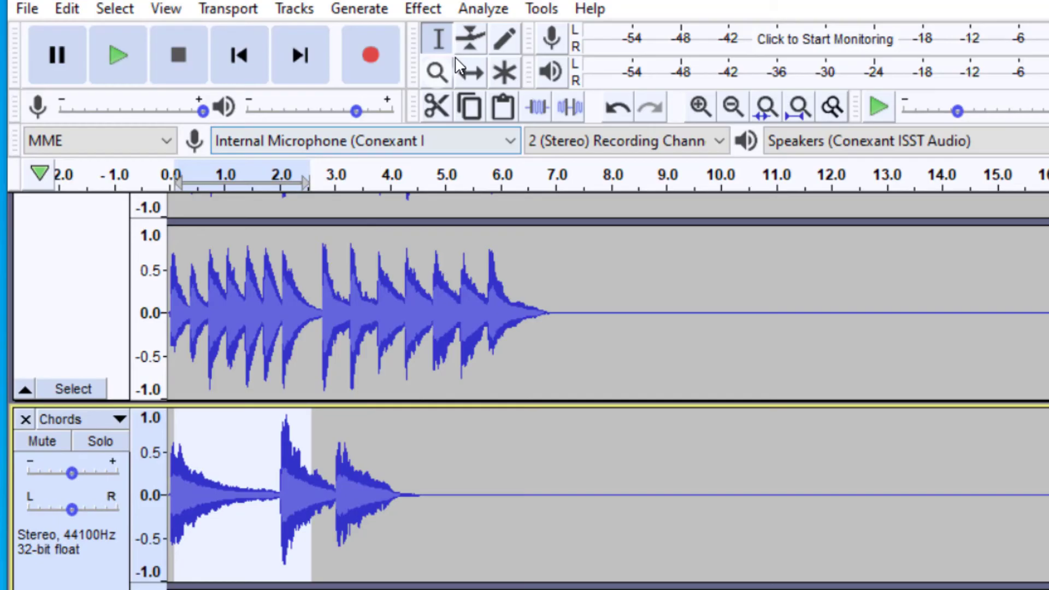
- Slide the Chords clip with the Time Shift tool to start near 4.3 seconds
{"action": "left_click", "coordinate": [467, 76]}
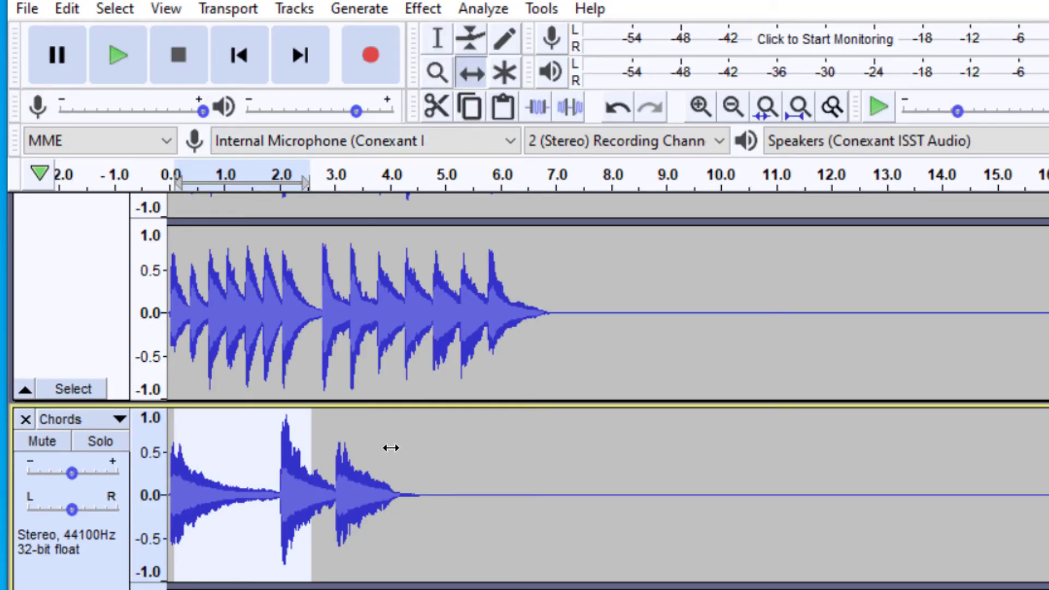
{"action": "left_click_drag", "start_coordinate": [391, 447], "coordinate": [634, 444]}
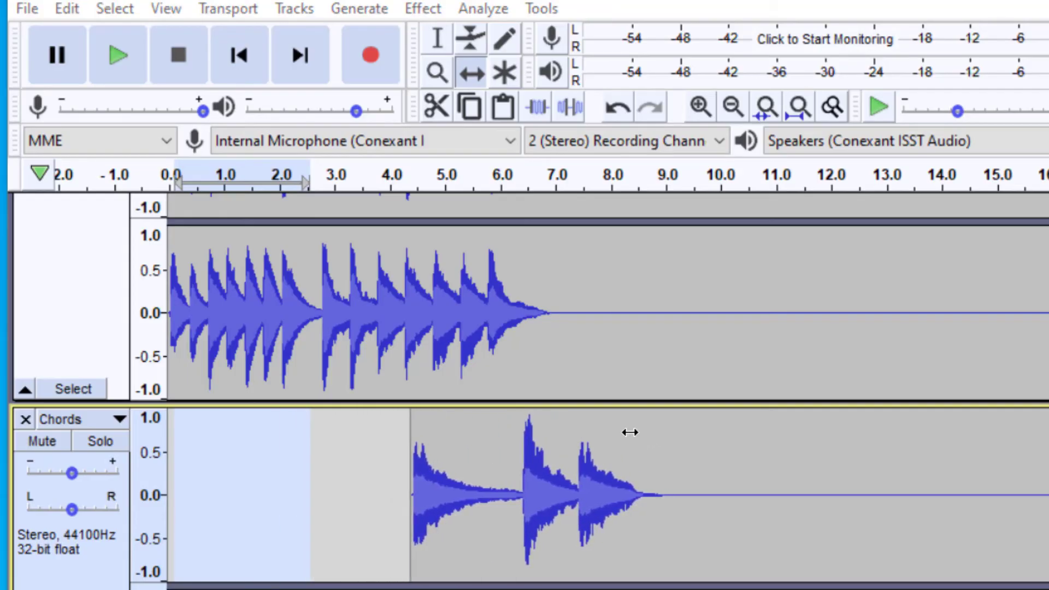
{"action": "scroll", "coordinate": [548, 264], "scroll_direction": "down", "scroll_amount": 2}
{"action": "scroll", "coordinate": [546, 267], "scroll_direction": "up", "scroll_amount": 6}
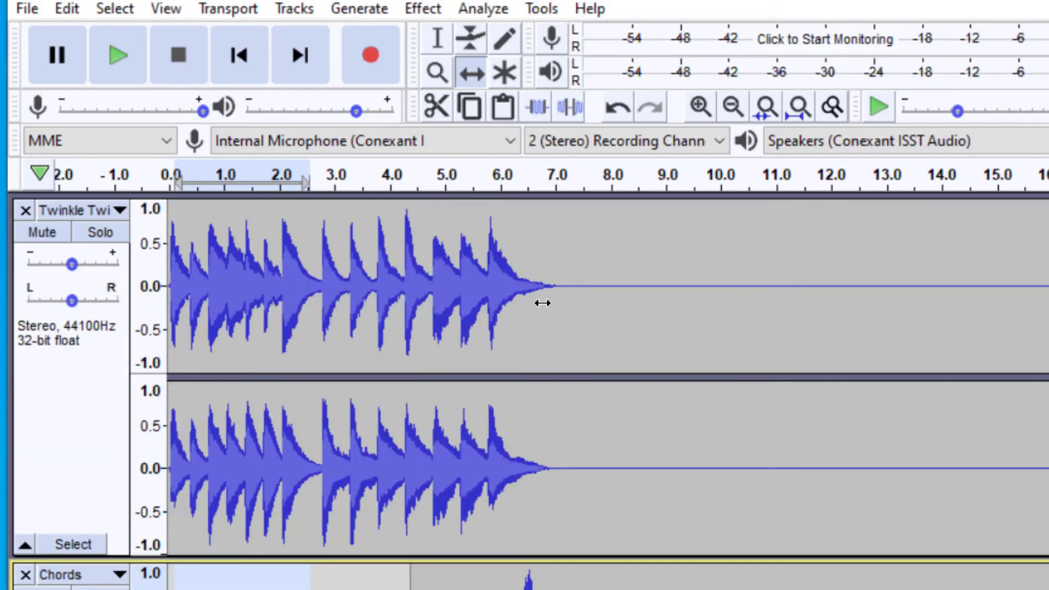
{"action": "scroll", "coordinate": [543, 303], "scroll_direction": "down", "scroll_amount": 2}
{"action": "left_click", "coordinate": [76, 359]}
{"action": "scroll", "coordinate": [88, 399], "scroll_direction": "up", "scroll_amount": 2}
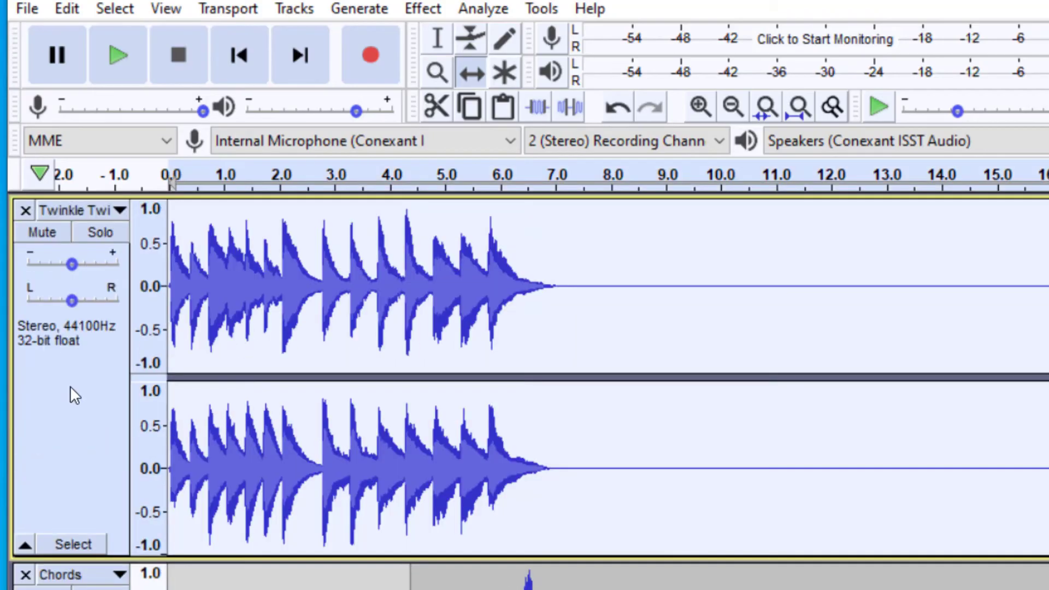
{"action": "scroll", "coordinate": [70, 391], "scroll_direction": "down", "scroll_amount": 7}
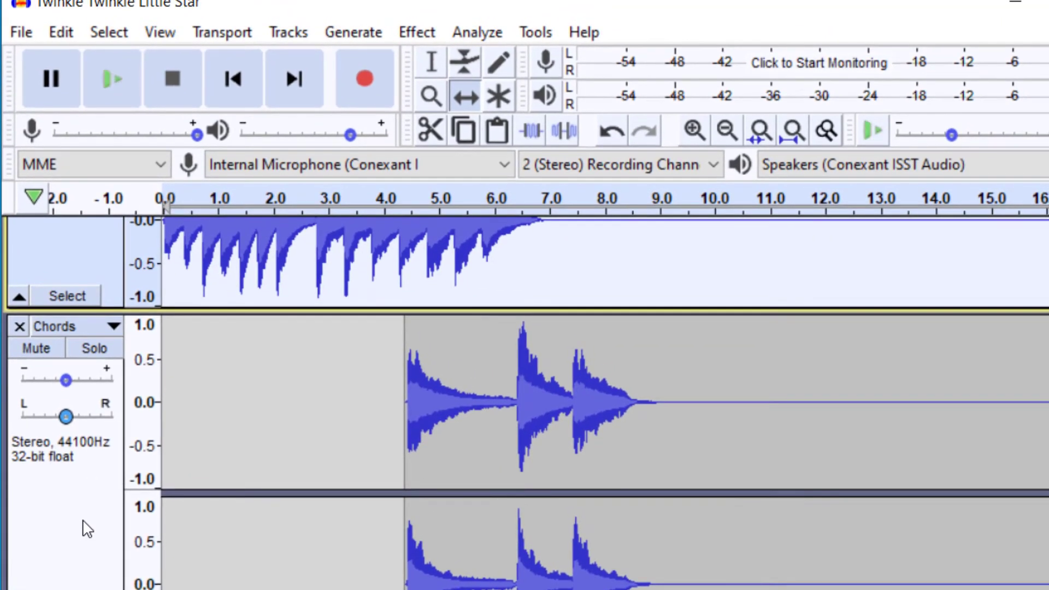
{"action": "left_click", "coordinate": [85, 519], "text": "shift"}
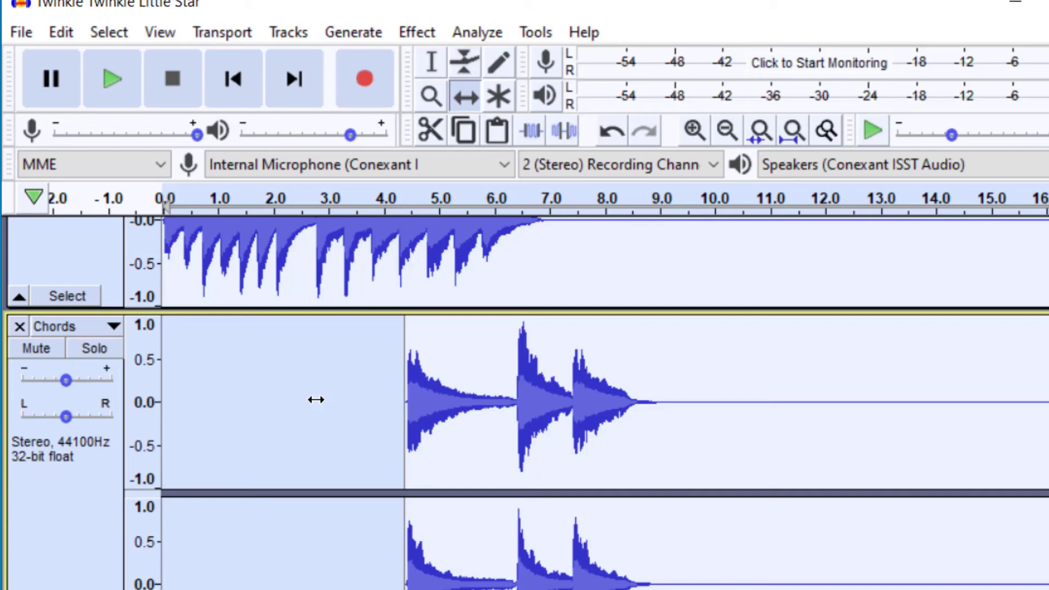
{"action": "scroll", "coordinate": [315, 399], "scroll_direction": "up", "scroll_amount": 2}
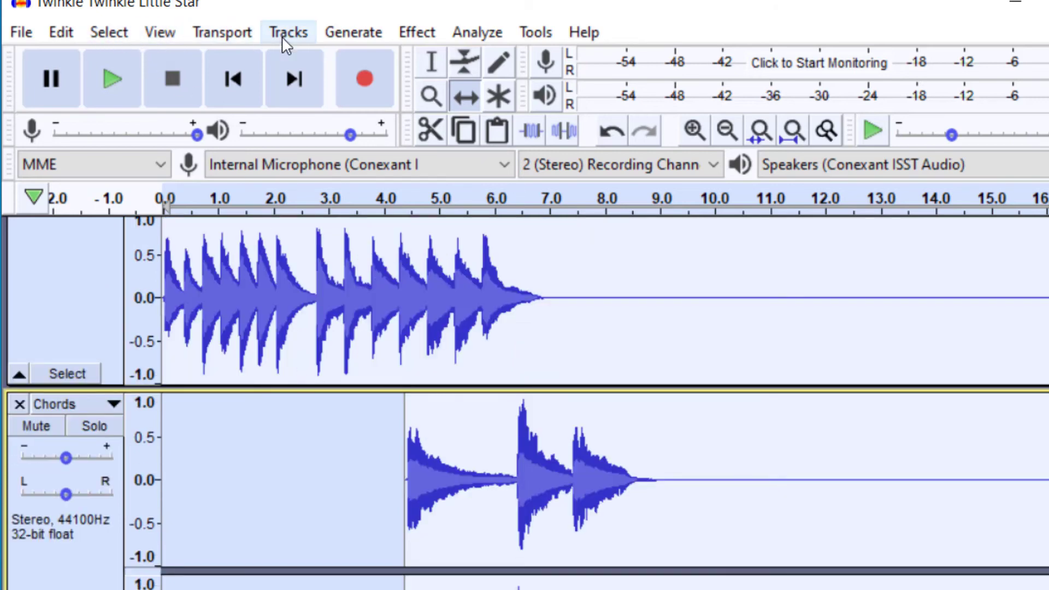
{"action": "left_click", "coordinate": [299, 32]}
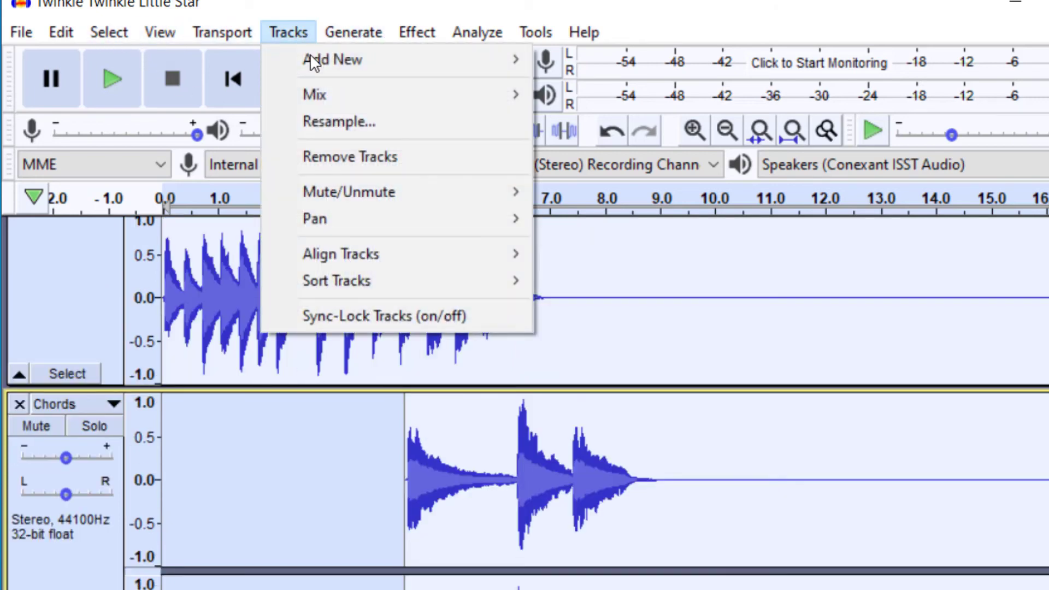
{"action": "mouse_move", "coordinate": [372, 91]}
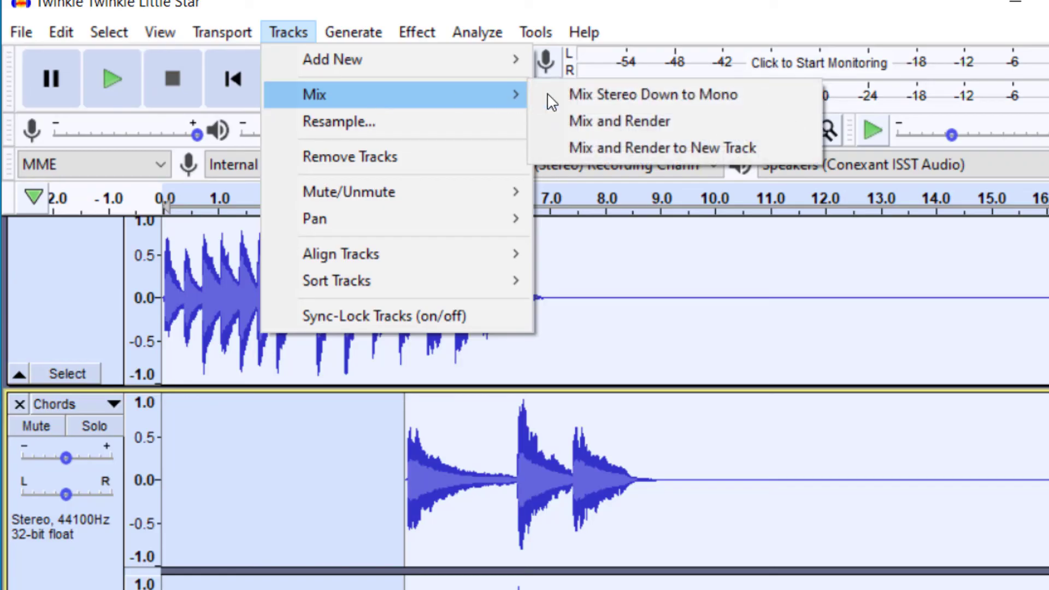
{"action": "left_click", "coordinate": [645, 123]}
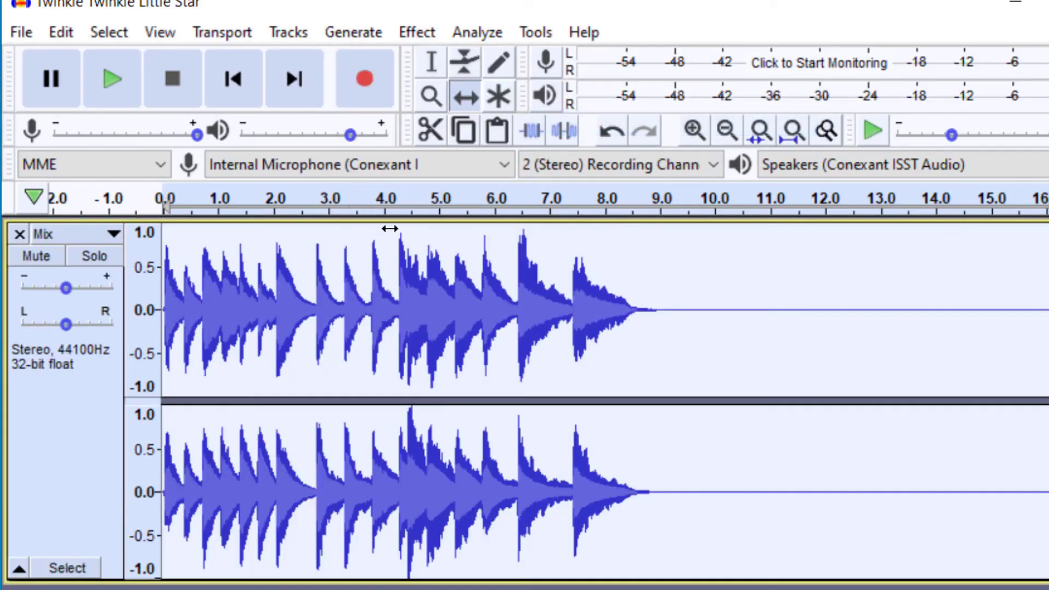
{"action": "key", "text": "ctrl+z"}
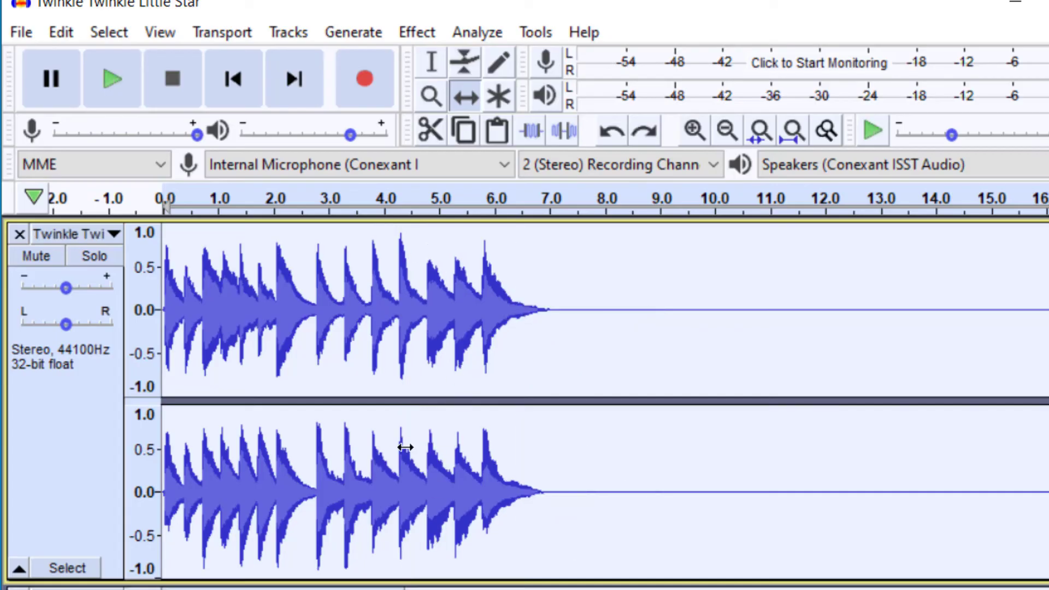
{"action": "scroll", "coordinate": [406, 447], "scroll_direction": "down", "scroll_amount": 3}
{"action": "scroll", "coordinate": [424, 515], "scroll_direction": "up", "scroll_amount": 3}
{"action": "scroll", "coordinate": [552, 445], "scroll_direction": "down", "scroll_amount": 3}
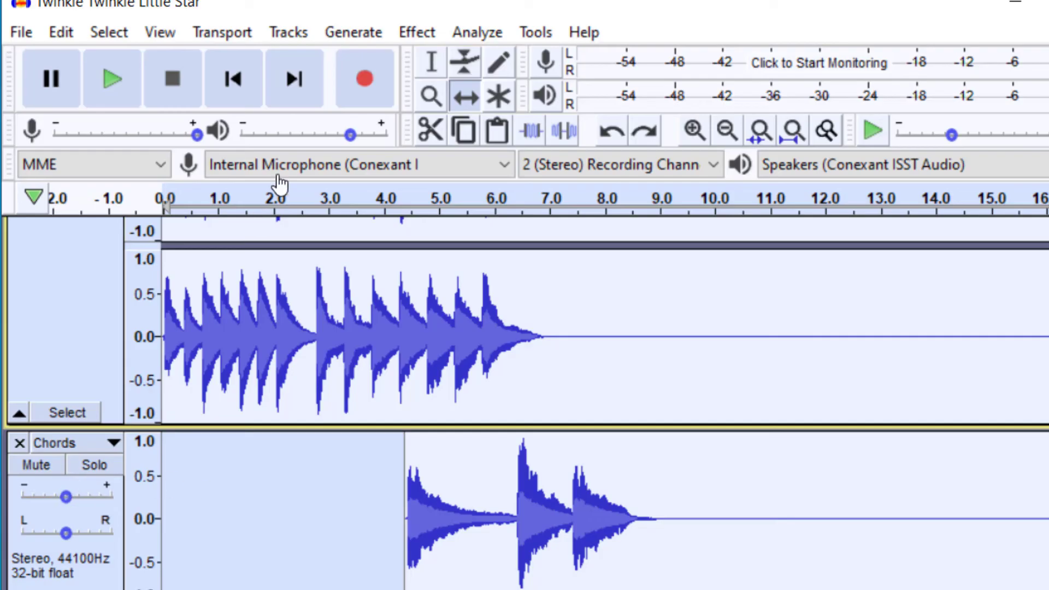
- Split the Chords clip at the 6-second mark via Edit > Clip Boundaries > Split
{"action": "left_click", "coordinate": [429, 52]}
{"action": "left_click", "coordinate": [489, 454]}
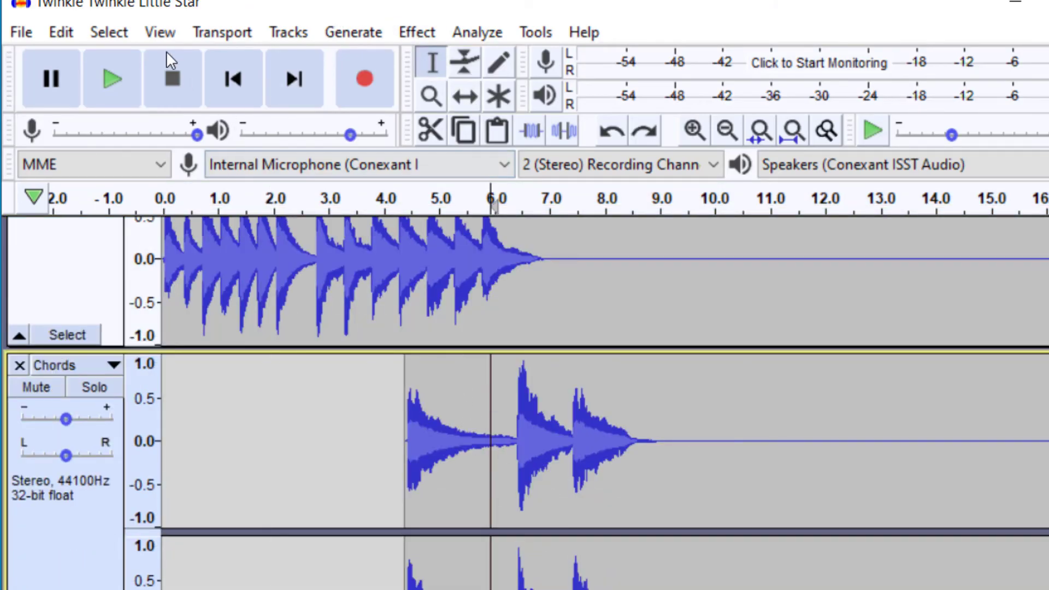
{"action": "left_click", "coordinate": [58, 35]}
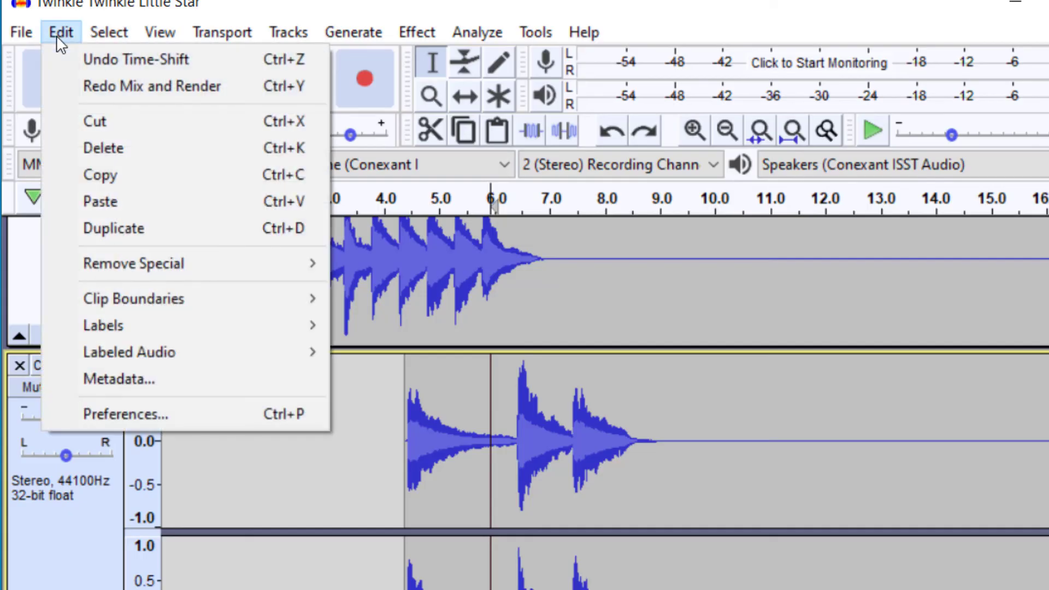
{"action": "mouse_move", "coordinate": [131, 307]}
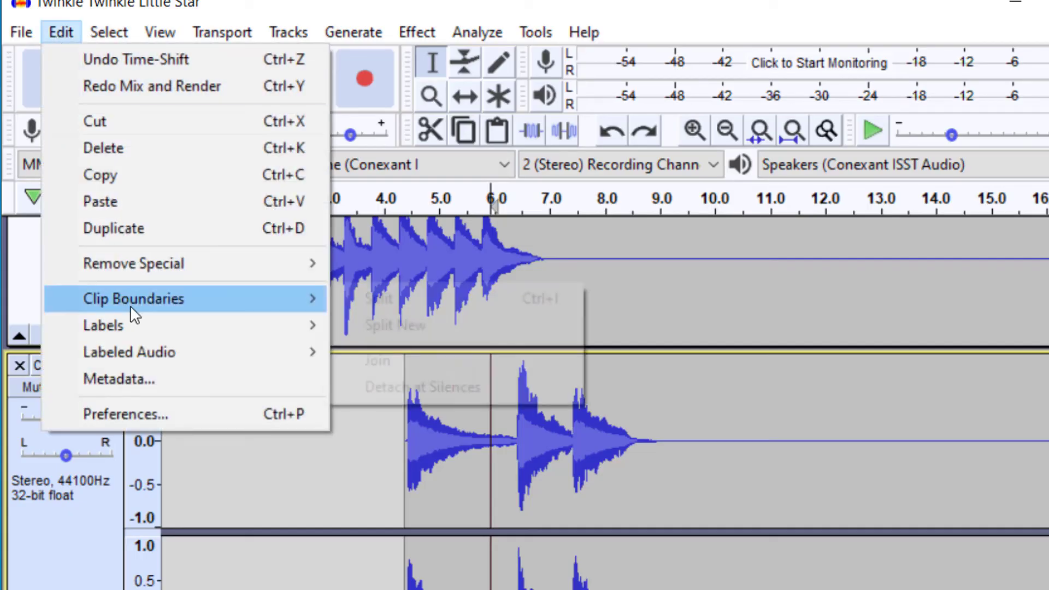
{"action": "left_click", "coordinate": [372, 303]}
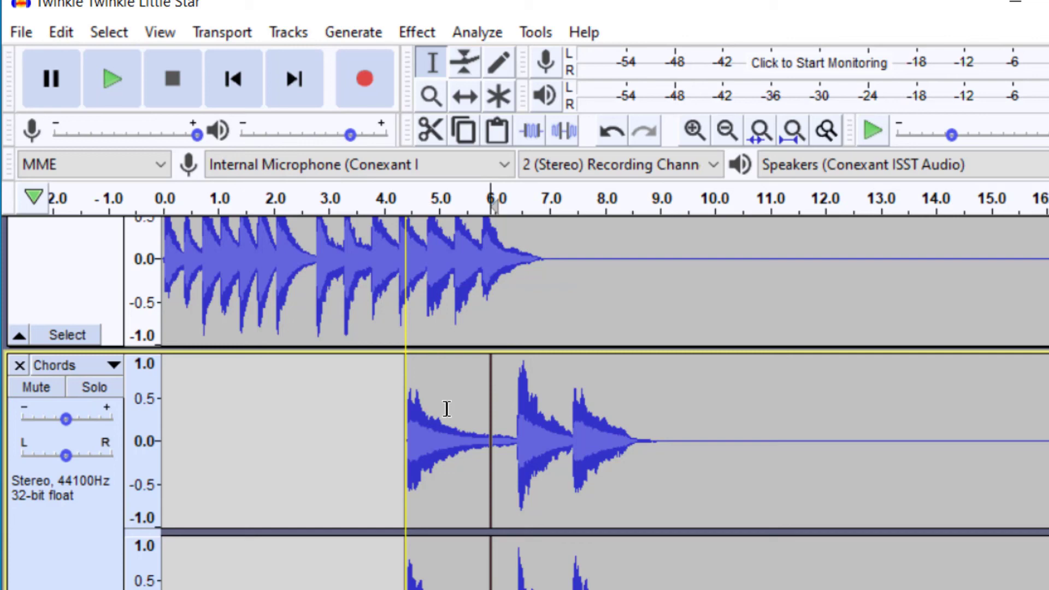
- Time-shift the later Chords clip right to start near 7.1 seconds, leaving a gap
{"action": "left_click", "coordinate": [463, 98]}
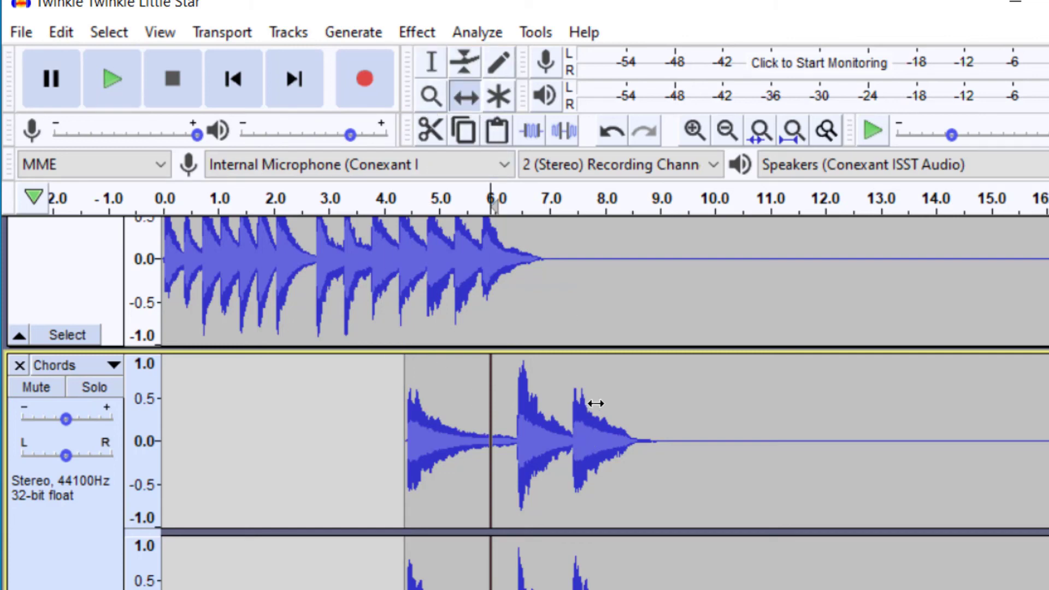
{"action": "left_click_drag", "start_coordinate": [595, 403], "coordinate": [721, 402]}
{"action": "mouse_move", "coordinate": [445, 403]}
{"action": "left_mouse_down"}
{"action": "mouse_move", "coordinate": [402, 402]}
{"action": "mouse_move", "coordinate": [451, 402]}
{"action": "left_mouse_up"}
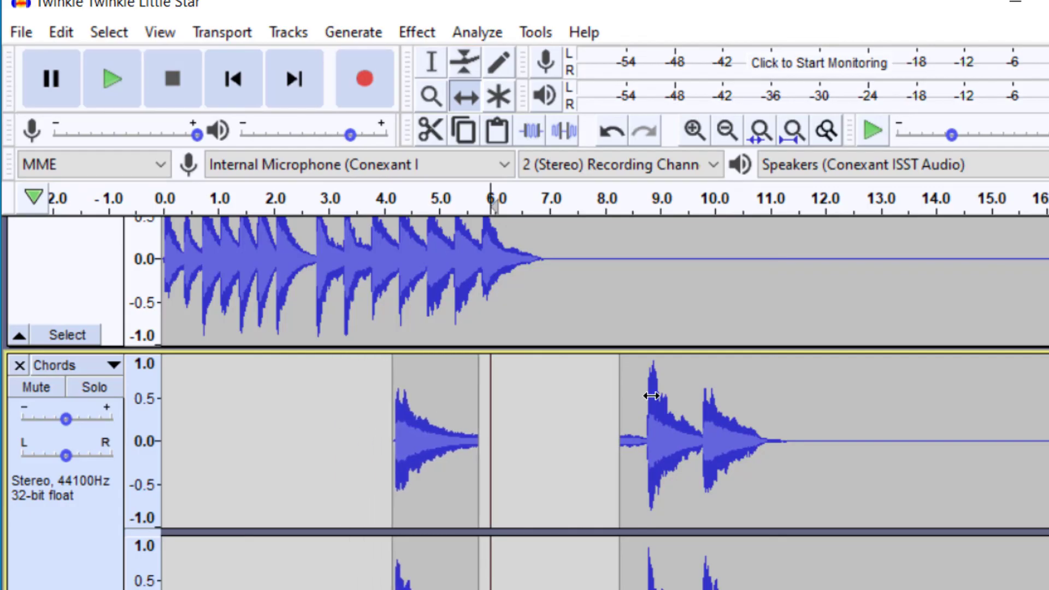
{"action": "left_click_drag", "start_coordinate": [650, 396], "coordinate": [588, 398]}
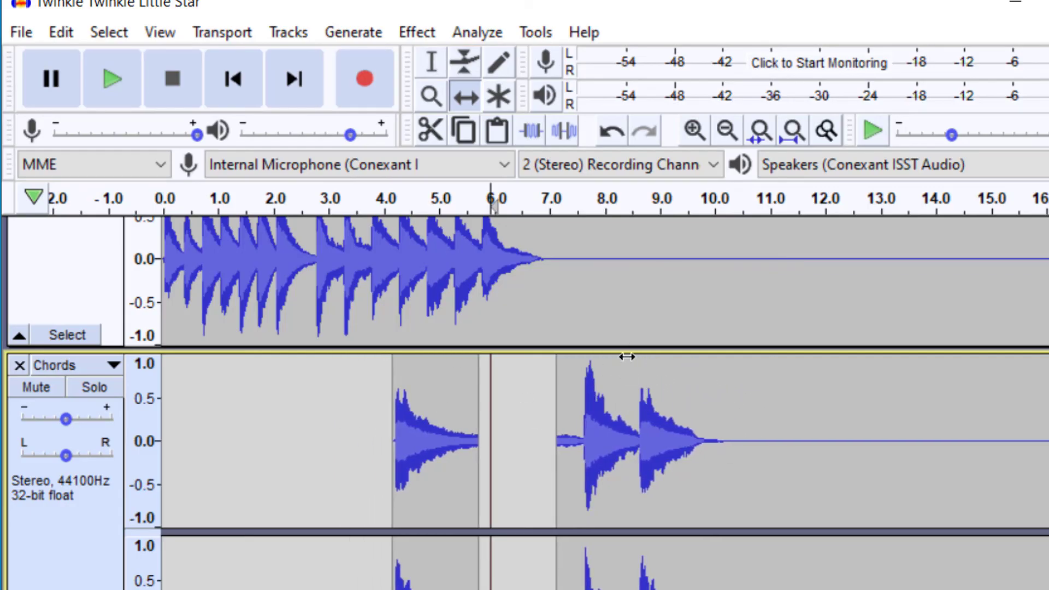
{"action": "scroll", "coordinate": [559, 410], "scroll_direction": "up", "scroll_amount": 4}
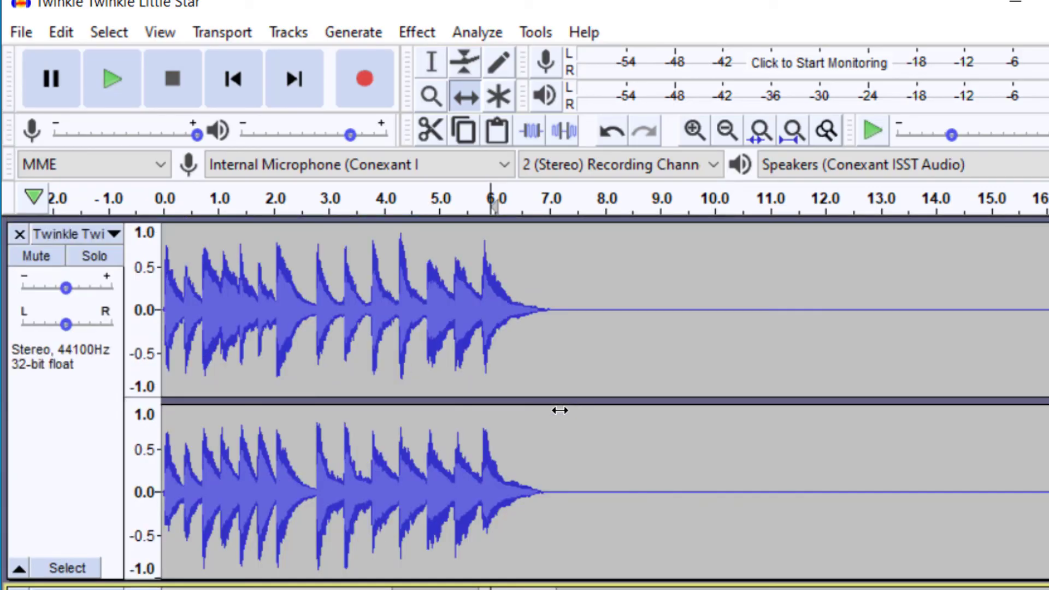
{"action": "scroll", "coordinate": [521, 499], "scroll_direction": "down", "scroll_amount": 3}
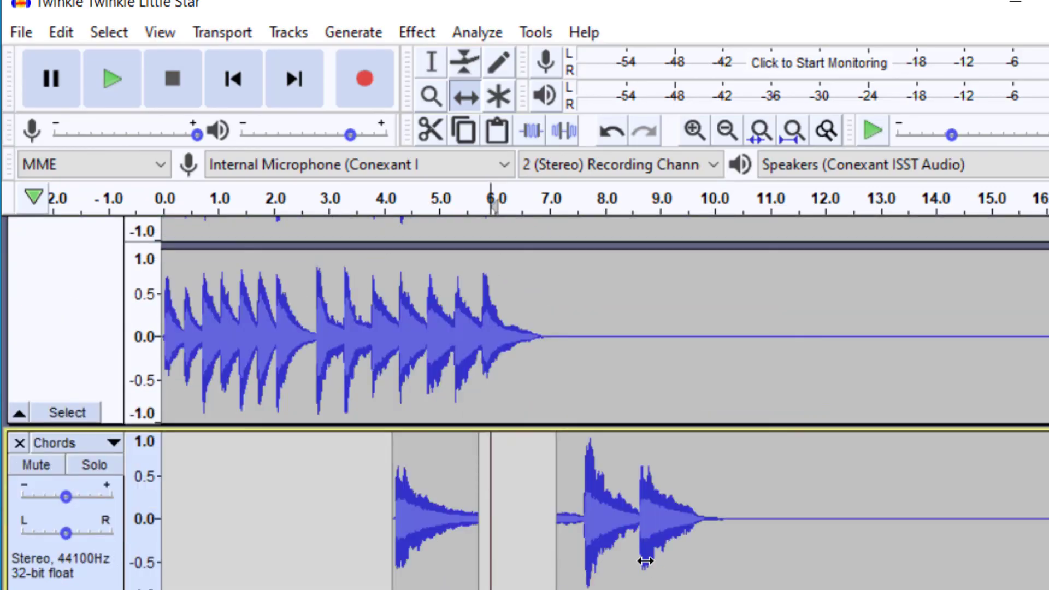
{"action": "scroll", "coordinate": [632, 511], "scroll_direction": "up", "scroll_amount": 3}
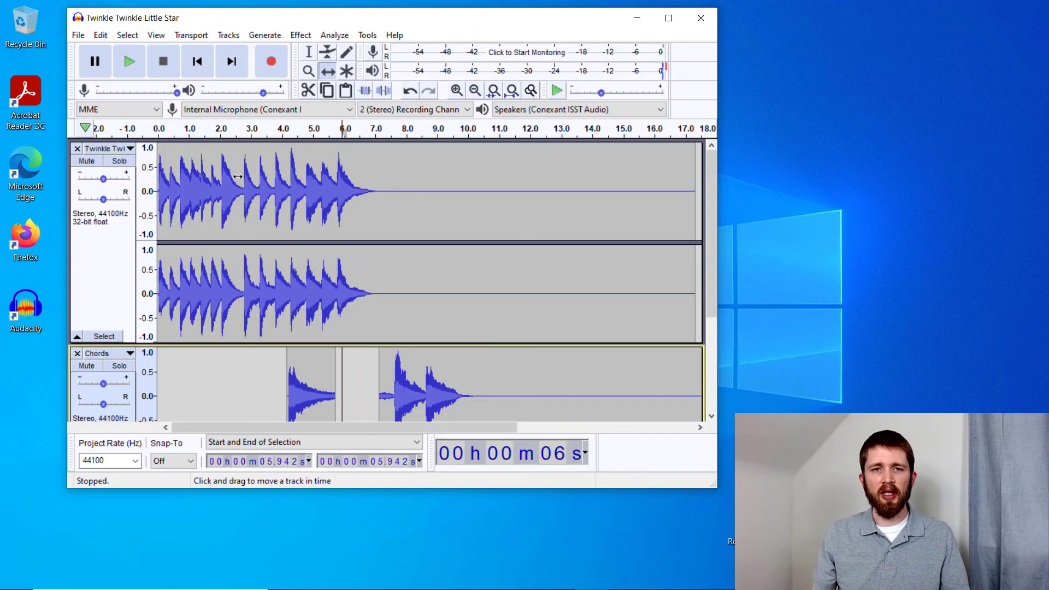